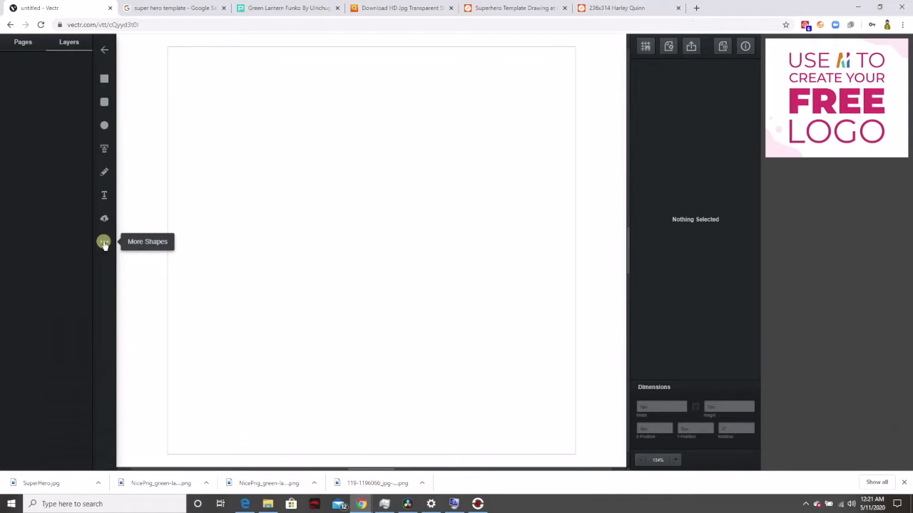
Draw a pentagon about 240 px wide and 225 px tall near the middle of the canvas
{"action": "left_click", "coordinate": [104, 242]}
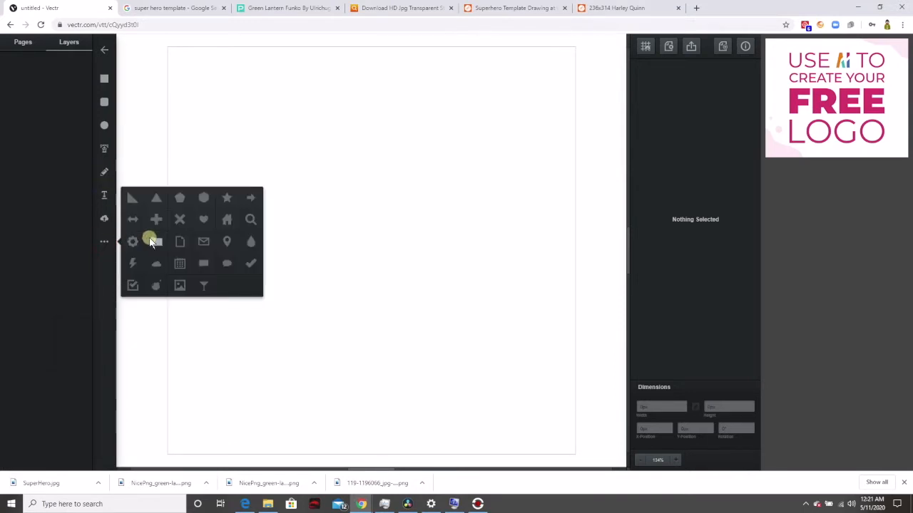
{"action": "left_click", "coordinate": [180, 200]}
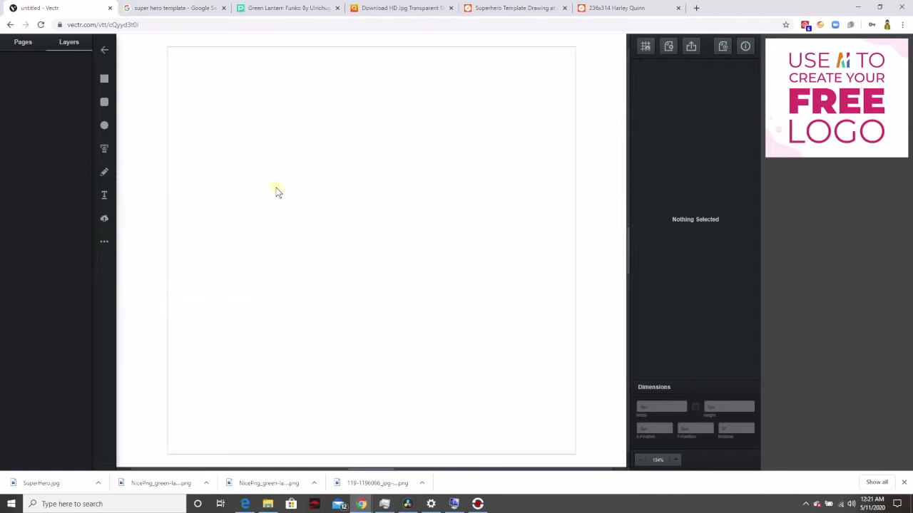
{"action": "left_click_drag", "start_coordinate": [271, 177], "coordinate": [424, 320]}
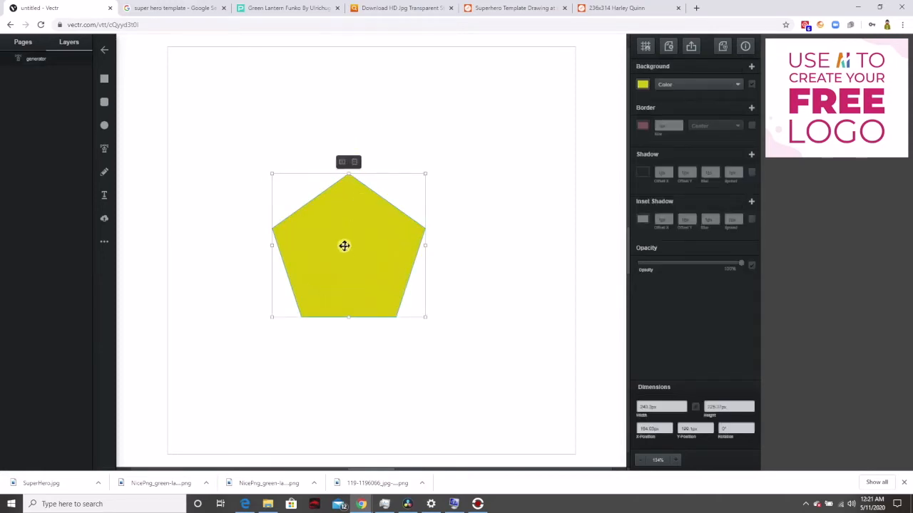
Change the pentagon's background colour to red
{"action": "left_click", "coordinate": [642, 84]}
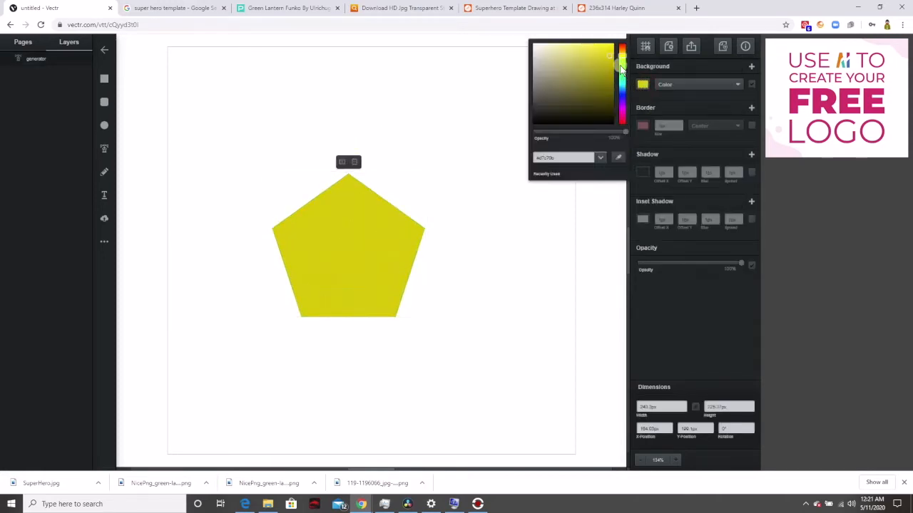
{"action": "left_click_drag", "start_coordinate": [622, 60], "coordinate": [622, 43]}
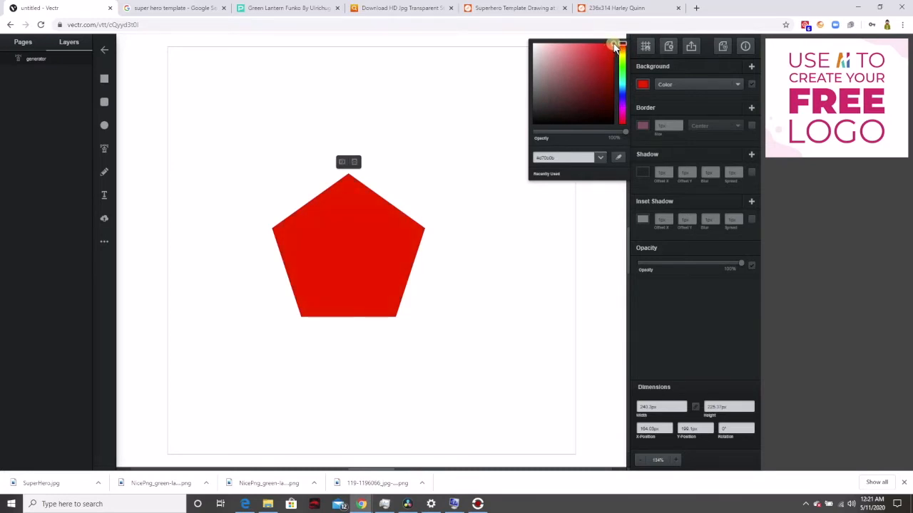
{"action": "left_click", "coordinate": [343, 257]}
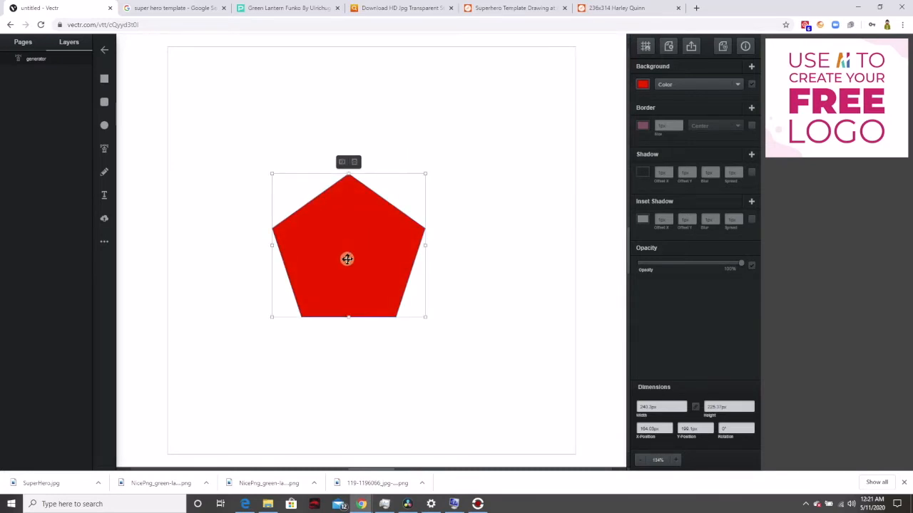
Try blue and other hues on the pentagon's background, ending on bright green
{"action": "left_click", "coordinate": [640, 83]}
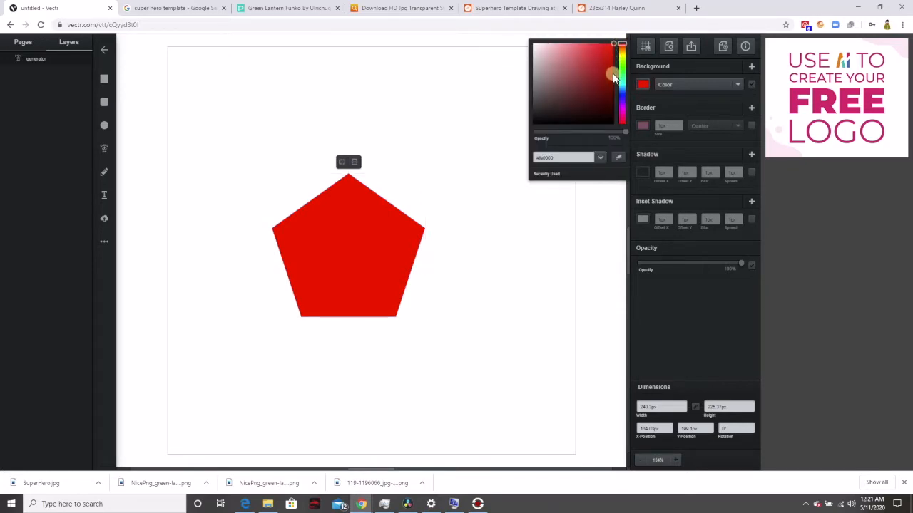
{"action": "left_click", "coordinate": [622, 95]}
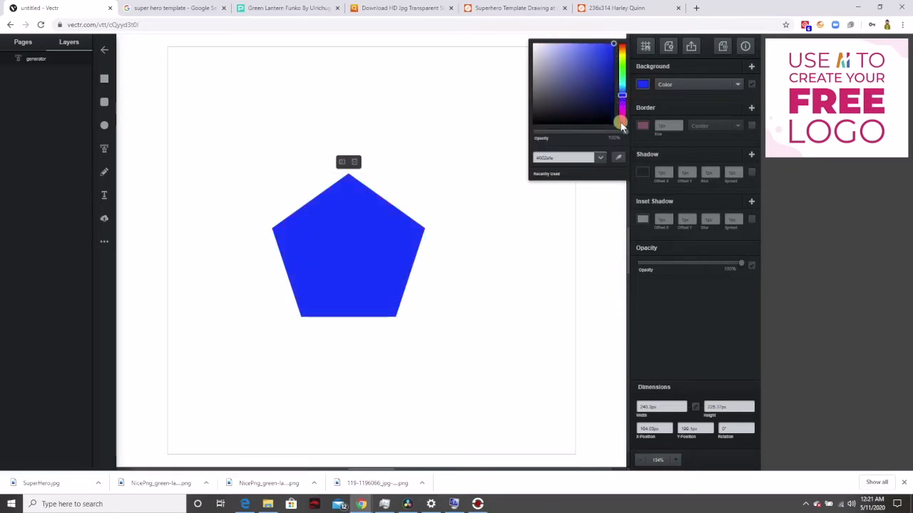
{"action": "left_click", "coordinate": [621, 122]}
{"action": "left_click", "coordinate": [622, 71]}
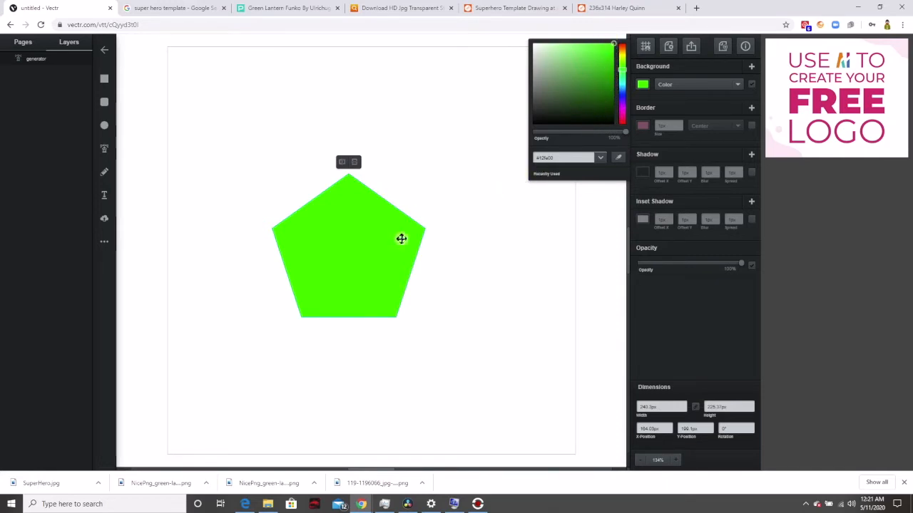
{"action": "left_click", "coordinate": [349, 246]}
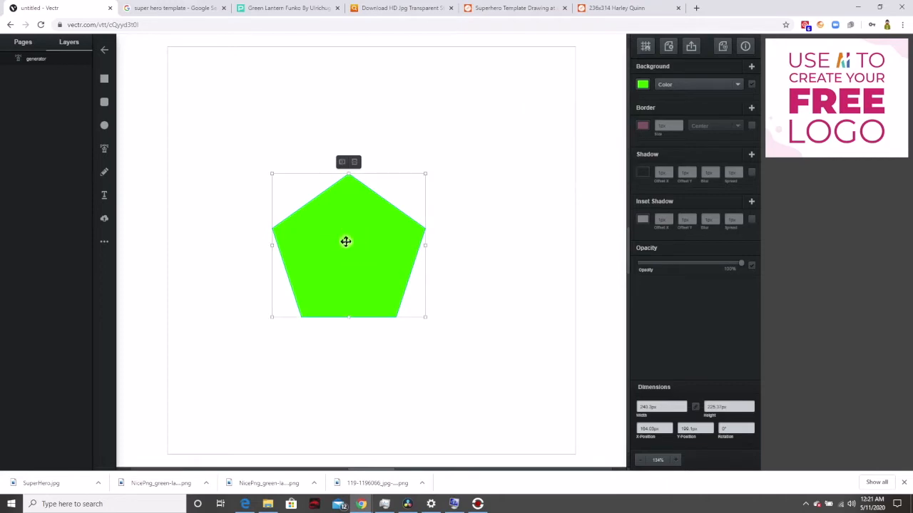
Round the pentagon's top corner into a wide, smooth shoulder curve and finish editing its points
{"action": "double_click", "coordinate": [345, 250]}
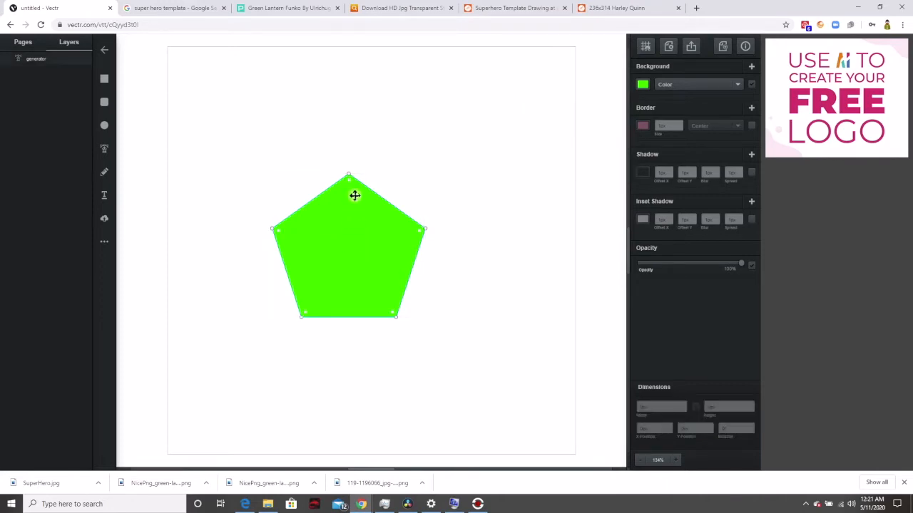
{"action": "left_click", "coordinate": [348, 174]}
{"action": "left_click_drag", "start_coordinate": [349, 191], "coordinate": [353, 236]}
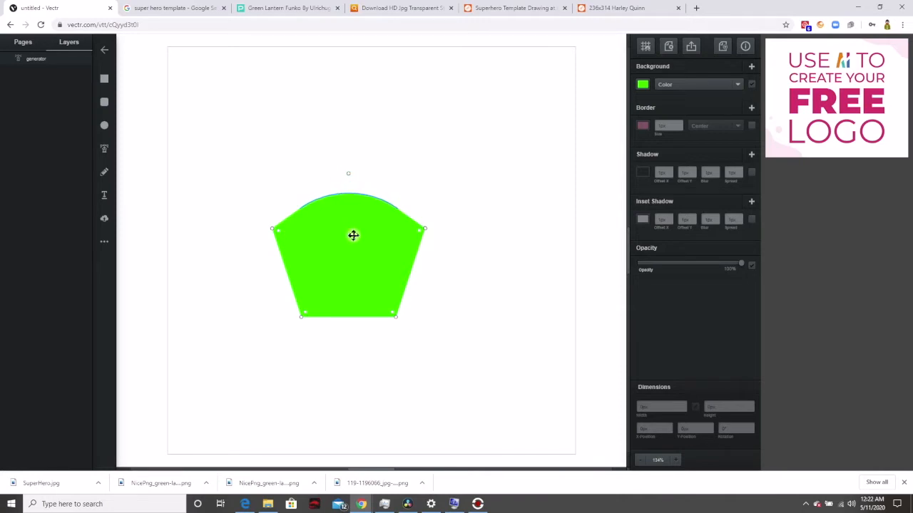
{"action": "mouse_move", "coordinate": [354, 238]}
{"action": "left_mouse_down"}
{"action": "mouse_move", "coordinate": [355, 252]}
{"action": "mouse_move", "coordinate": [349, 246]}
{"action": "left_mouse_up"}
{"action": "key", "text": "Escape"}
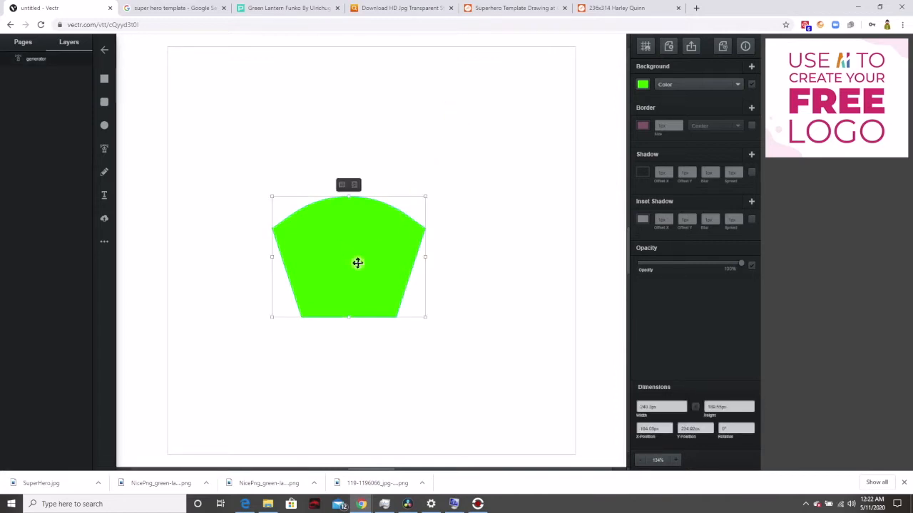
Set the rounded torso shape's background colour to pure red
{"action": "left_click", "coordinate": [644, 84]}
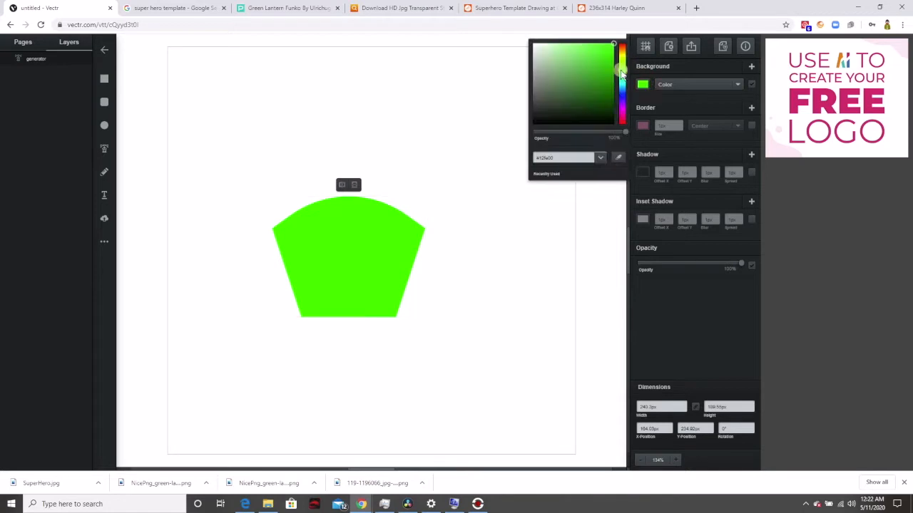
{"action": "left_click_drag", "start_coordinate": [621, 72], "coordinate": [622, 44]}
{"action": "left_click", "coordinate": [326, 251]}
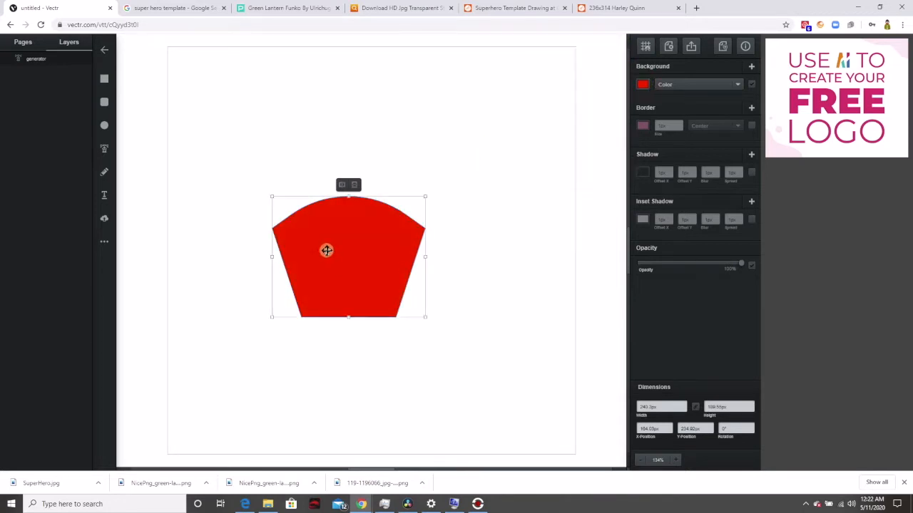
Draw a rounded rectangle about 66 by 107 px to the right of the torso and colour it red
{"action": "left_click", "coordinate": [104, 103]}
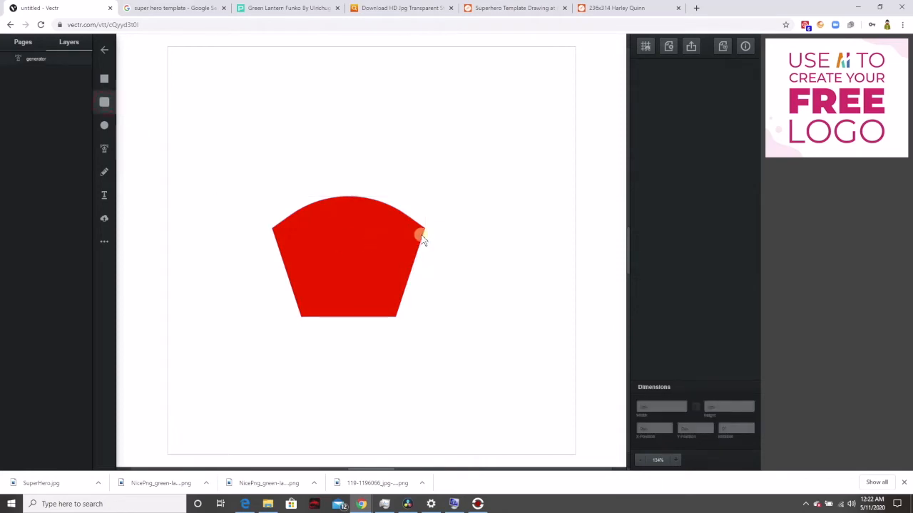
{"action": "left_click_drag", "start_coordinate": [451, 242], "coordinate": [493, 311]}
{"action": "left_click", "coordinate": [643, 84]}
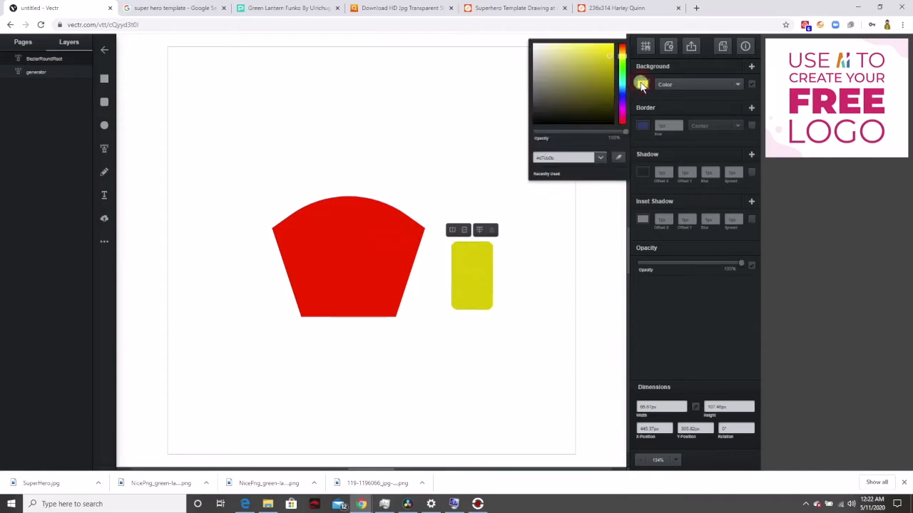
{"action": "left_click_drag", "start_coordinate": [625, 63], "coordinate": [623, 45]}
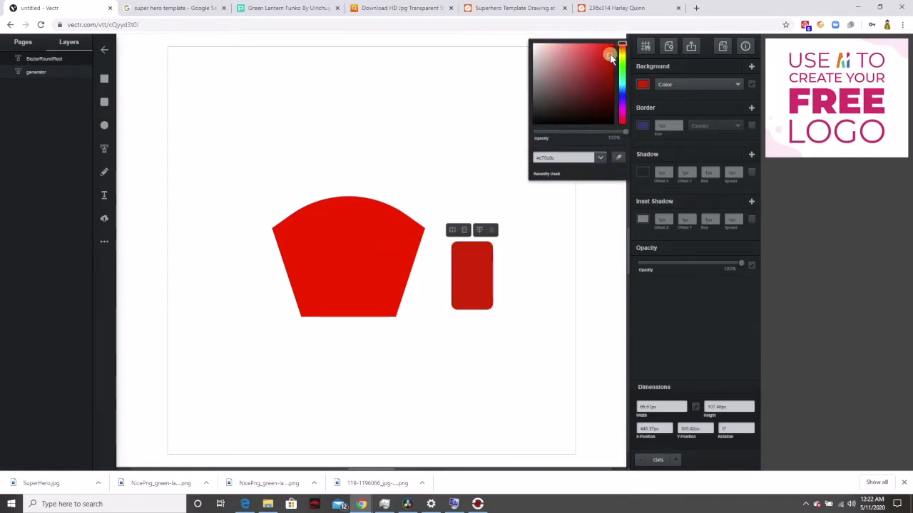
Place the rounded rectangle on the torso's right shoulder and rotate it to about 303.5° as an upper arm
{"action": "left_click_drag", "start_coordinate": [466, 283], "coordinate": [400, 270]}
{"action": "left_click_drag", "start_coordinate": [429, 301], "coordinate": [472, 268]}
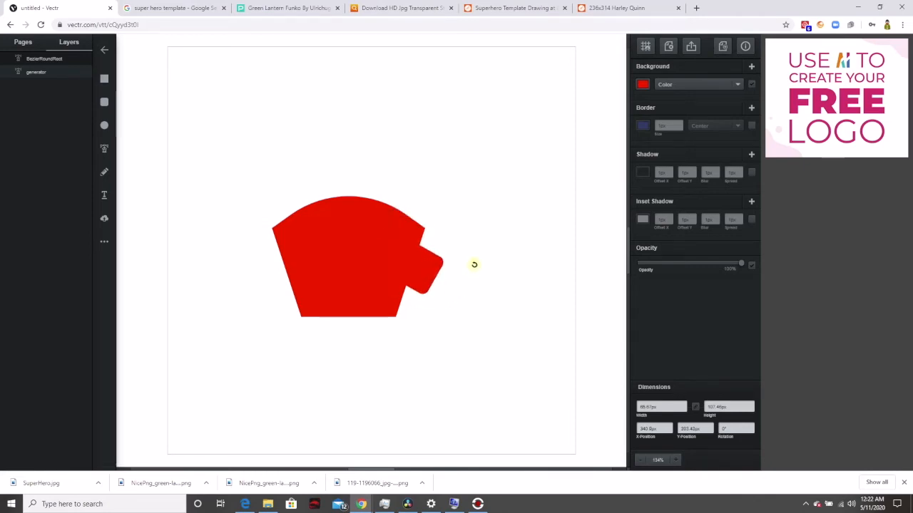
{"action": "left_click_drag", "start_coordinate": [402, 271], "coordinate": [447, 260]}
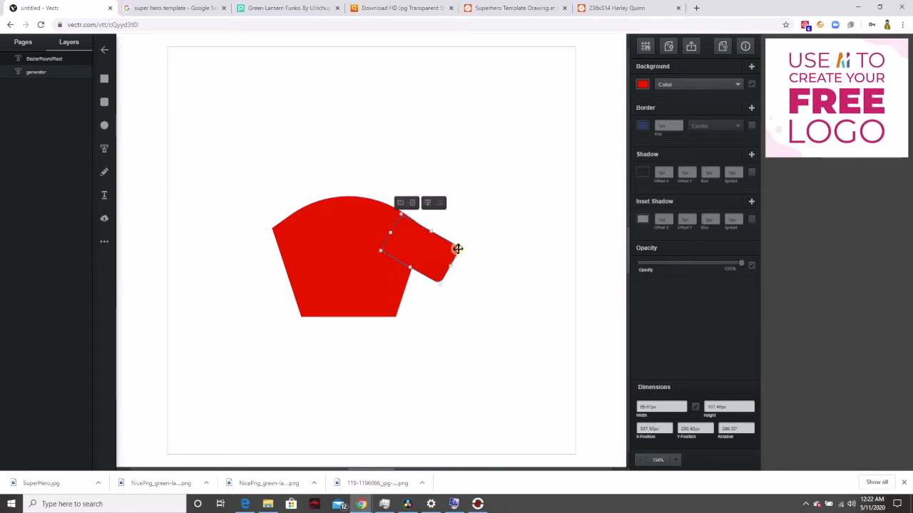
{"action": "left_click_drag", "start_coordinate": [462, 246], "coordinate": [440, 264]}
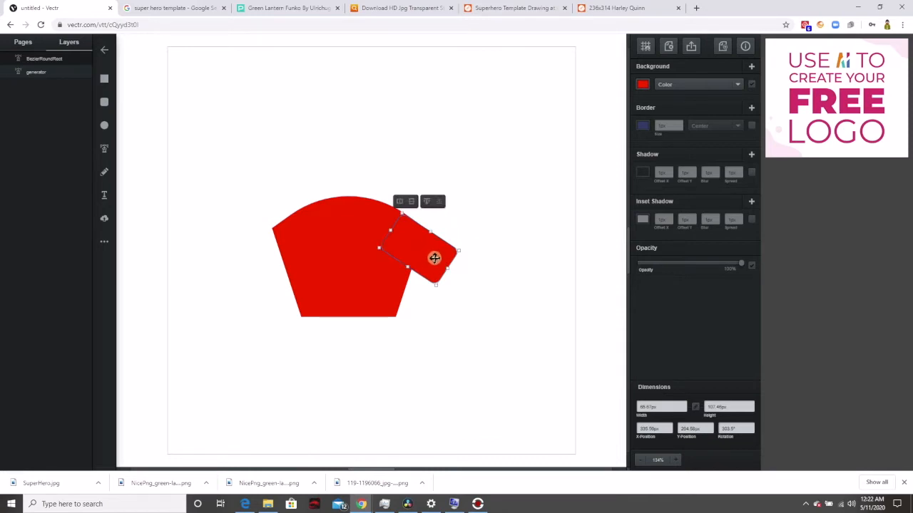
Duplicate the upper arm and attach the copy to its lower end, rotated to about 344° as a forearm
{"action": "right_click", "coordinate": [435, 258]}
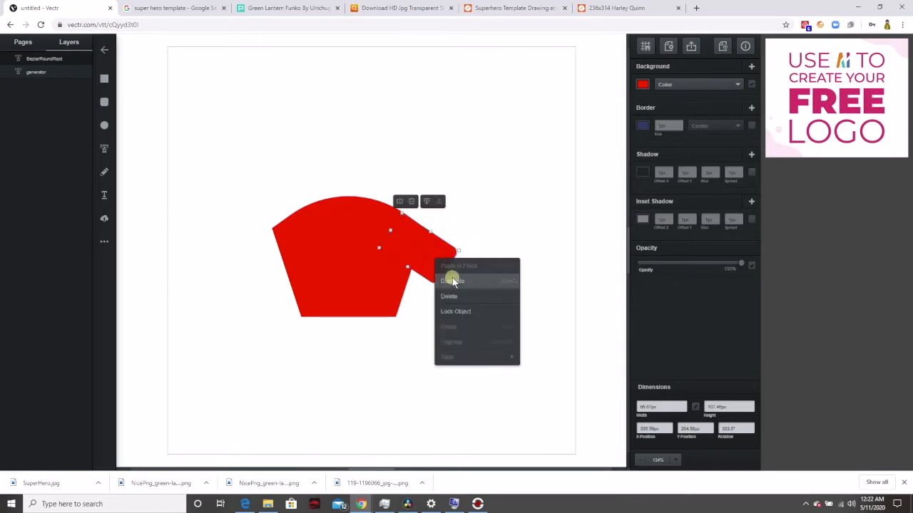
{"action": "left_click", "coordinate": [452, 277]}
{"action": "left_click_drag", "start_coordinate": [439, 266], "coordinate": [473, 313]}
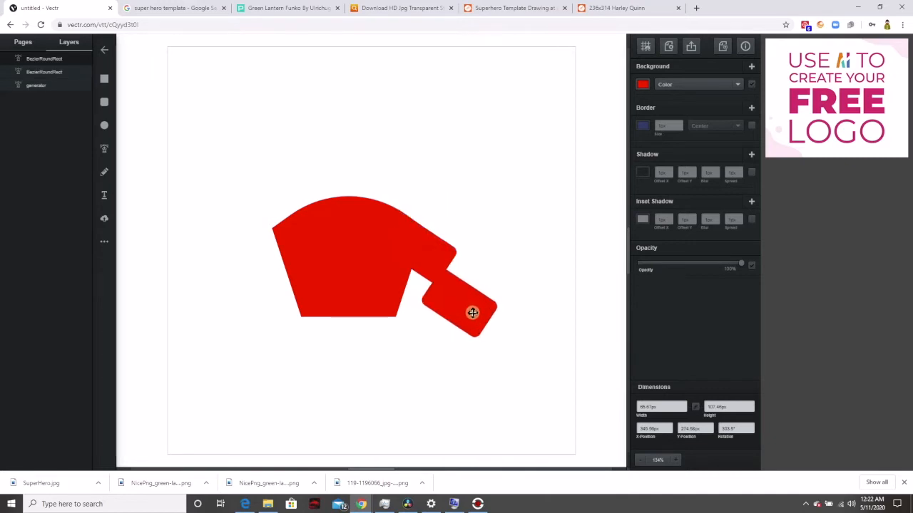
{"action": "left_click_drag", "start_coordinate": [508, 306], "coordinate": [450, 295]}
{"action": "left_click", "coordinate": [486, 218]}
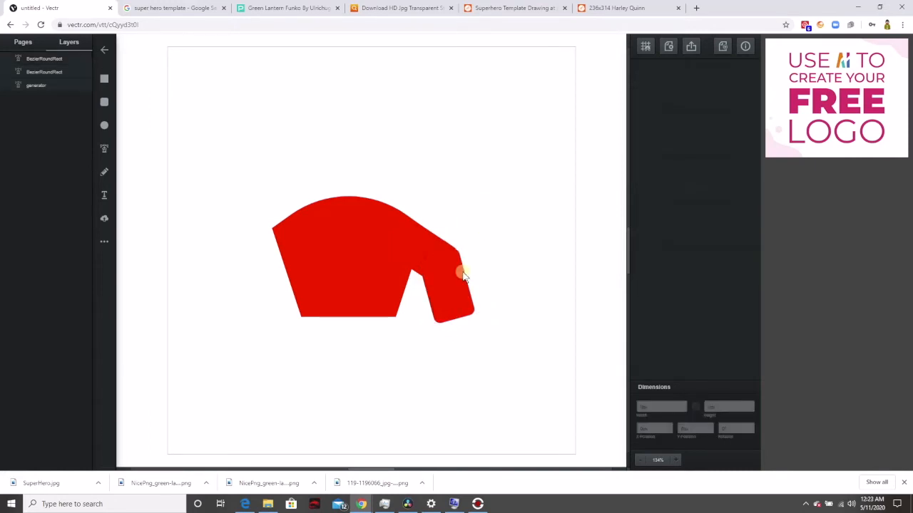
Unite the upper arm and forearm into one shape and nudge it slightly against the torso
{"action": "left_click", "coordinate": [438, 263]}
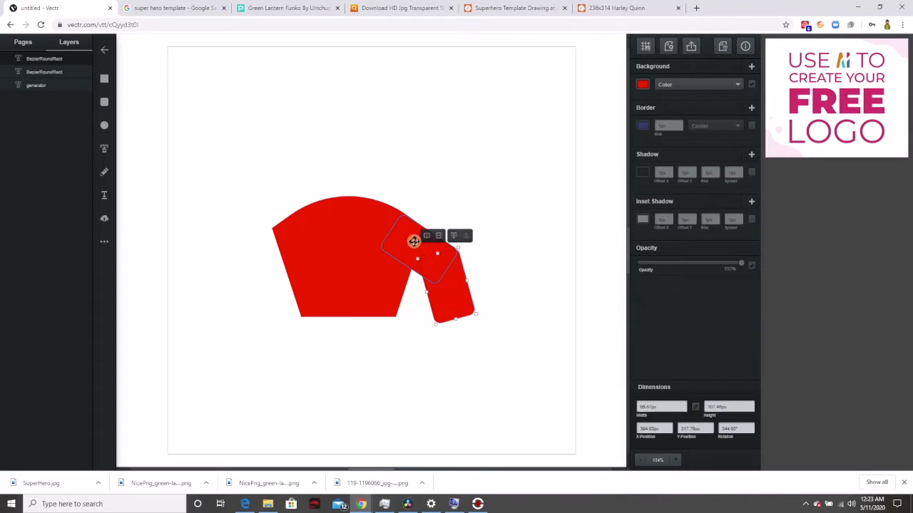
{"action": "left_click", "coordinate": [413, 242]}
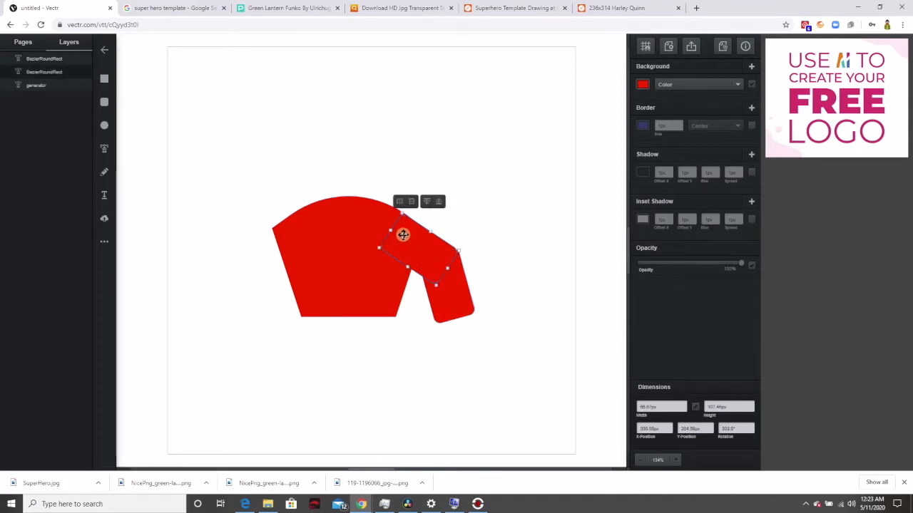
{"action": "left_click", "coordinate": [458, 298]}
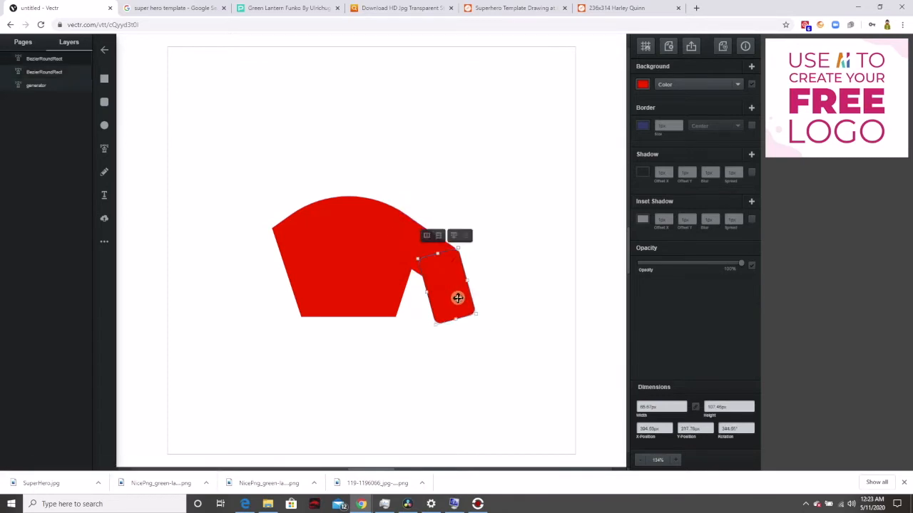
{"action": "left_click", "coordinate": [408, 242], "text": "shift"}
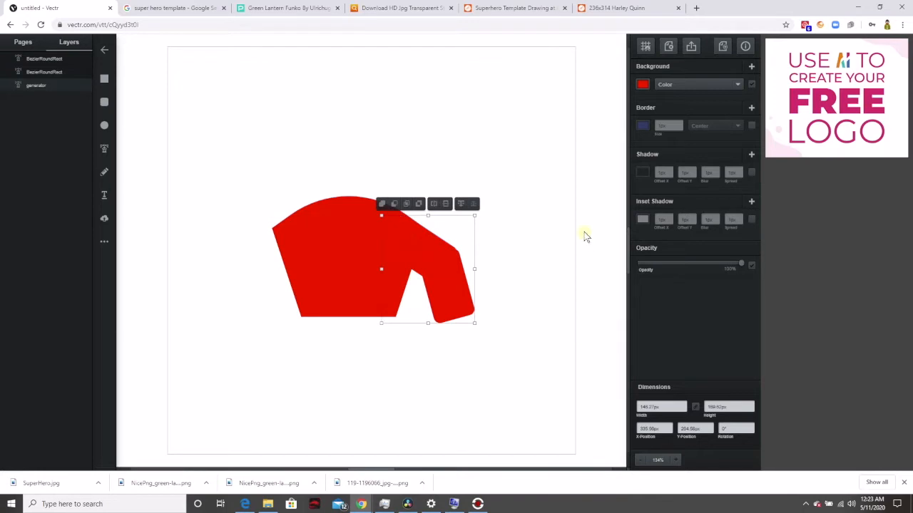
{"action": "left_click", "coordinate": [382, 204]}
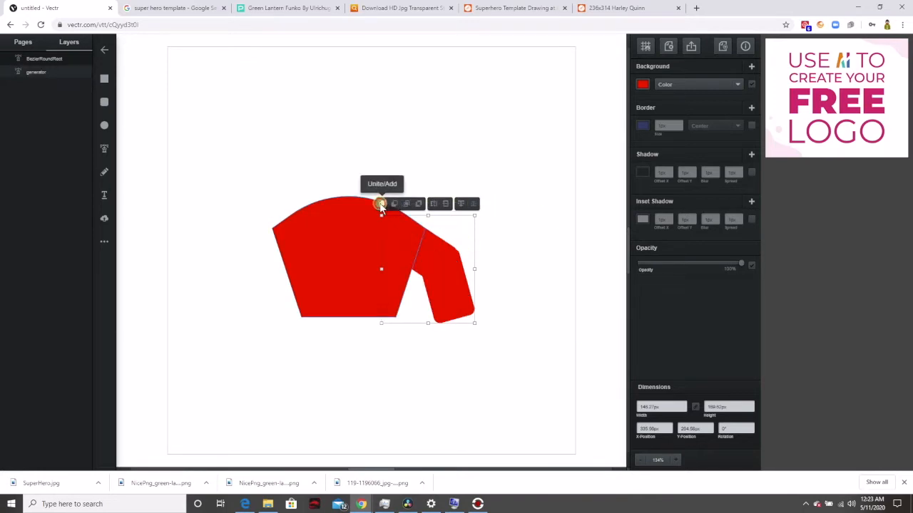
{"action": "mouse_move", "coordinate": [446, 267]}
{"action": "left_mouse_down"}
{"action": "mouse_move", "coordinate": [503, 273]}
{"action": "mouse_move", "coordinate": [483, 289]}
{"action": "mouse_move", "coordinate": [434, 261]}
{"action": "mouse_move", "coordinate": [442, 266]}
{"action": "left_mouse_up"}
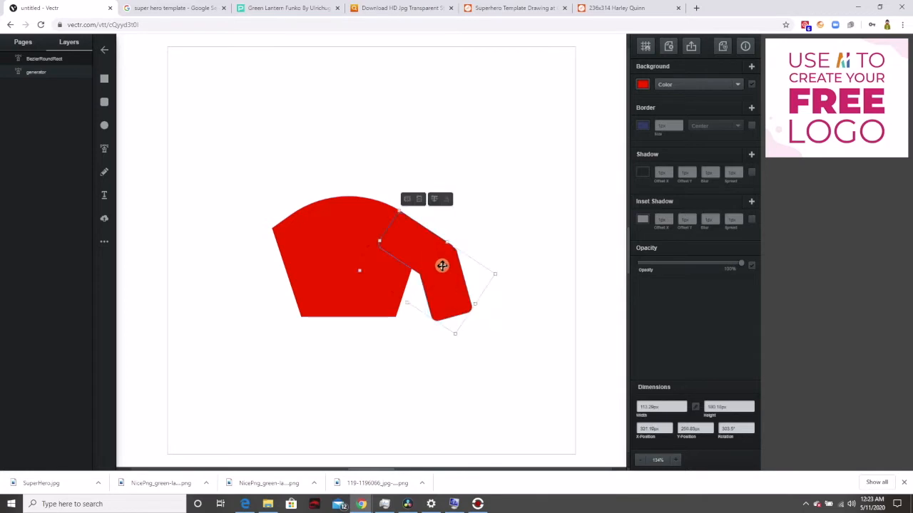
Duplicate the united arm and move the copy to the left side of the torso
{"action": "right_click", "coordinate": [442, 266]}
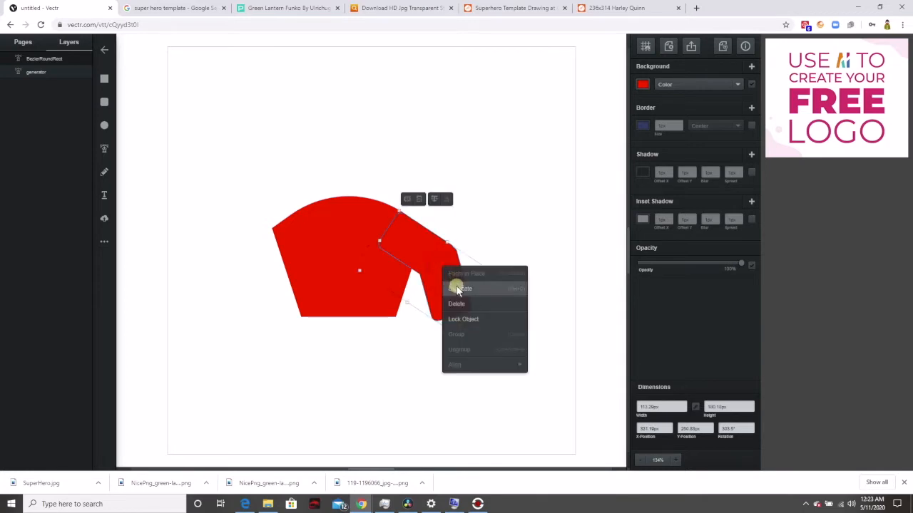
{"action": "left_click", "coordinate": [454, 286]}
{"action": "left_click_drag", "start_coordinate": [454, 286], "coordinate": [285, 282]}
Flip the copied arm horizontally and align it with the torso's left shoulder to mirror the right arm
{"action": "left_click", "coordinate": [263, 205]}
{"action": "left_click", "coordinate": [262, 205]}
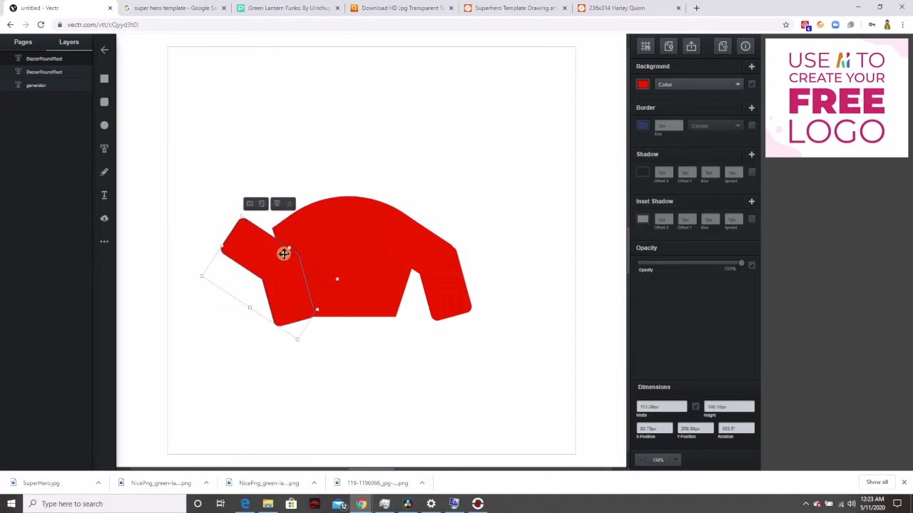
{"action": "left_click", "coordinate": [248, 204]}
{"action": "left_click", "coordinate": [248, 204]}
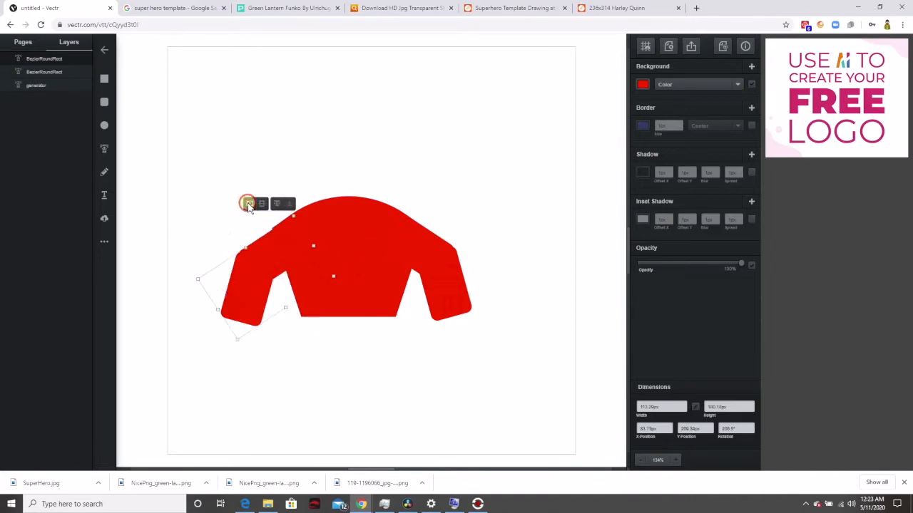
{"action": "left_click_drag", "start_coordinate": [278, 274], "coordinate": [271, 253]}
{"action": "left_click", "coordinate": [271, 254]}
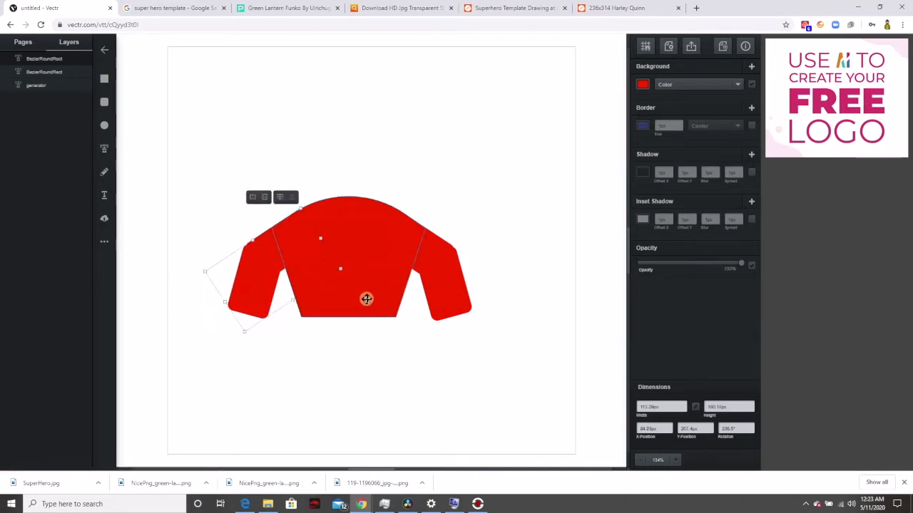
Stretch the torso vertically to a height of about 240 px
{"action": "left_click", "coordinate": [367, 298]}
{"action": "mouse_move", "coordinate": [349, 315]}
{"action": "left_mouse_down"}
{"action": "mouse_move", "coordinate": [349, 346]}
{"action": "mouse_move", "coordinate": [352, 321]}
{"action": "left_mouse_up"}
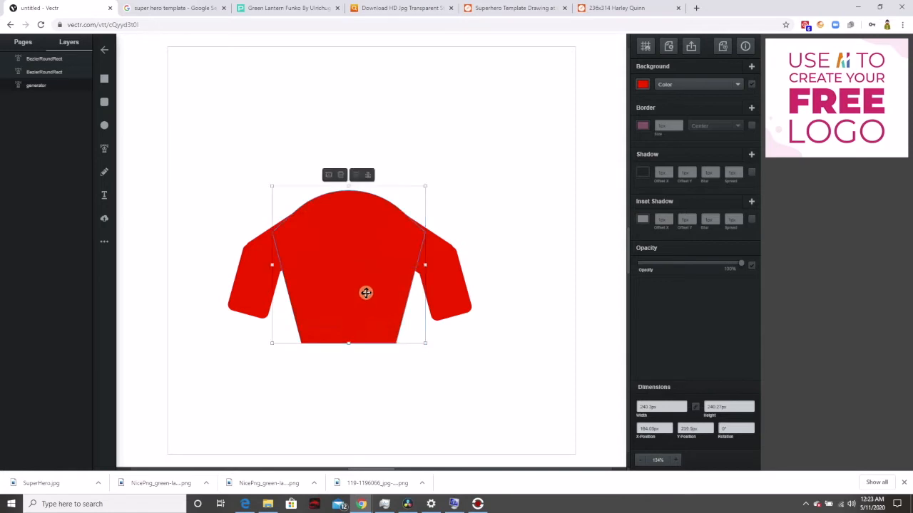
Lower the top curve point of the torso for a flatter shoulder line and shift the torso down slightly
{"action": "left_click", "coordinate": [435, 157]}
{"action": "left_click", "coordinate": [348, 163]}
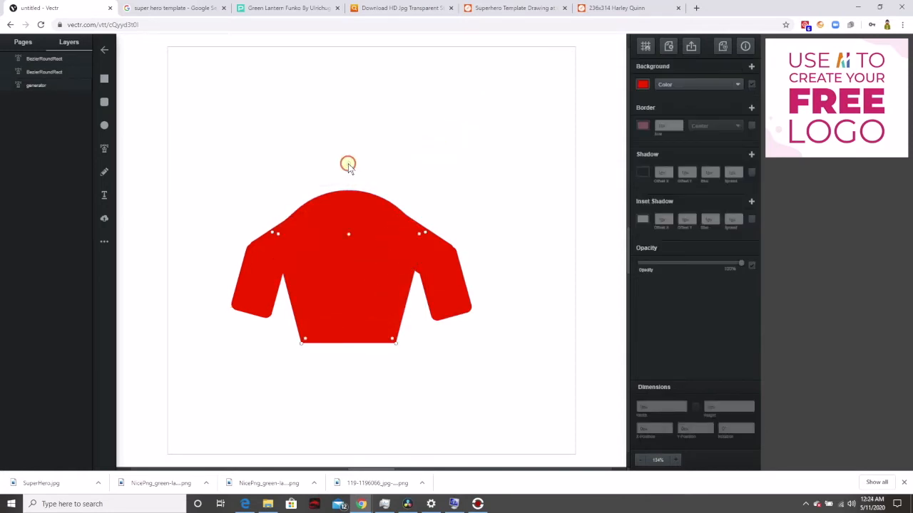
{"action": "left_click_drag", "start_coordinate": [349, 172], "coordinate": [349, 187]}
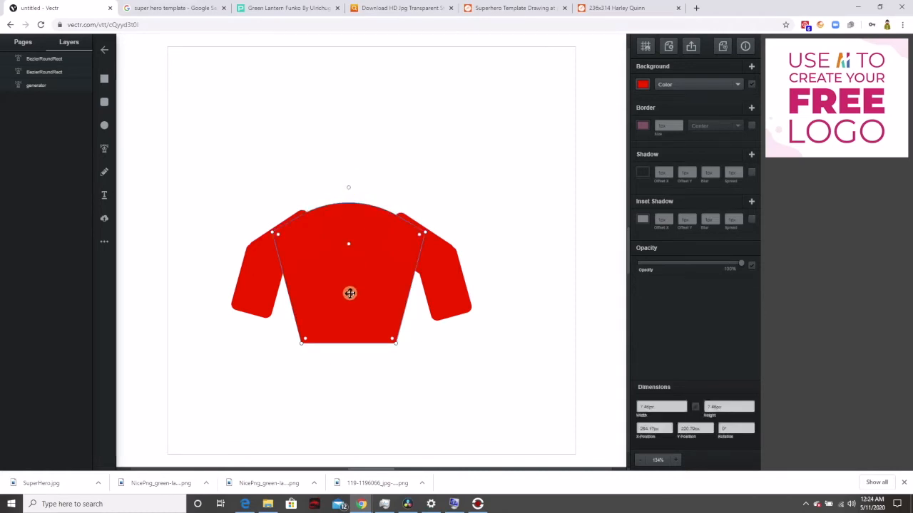
{"action": "left_click_drag", "start_coordinate": [348, 302], "coordinate": [349, 300]}
{"action": "left_click", "coordinate": [218, 208]}
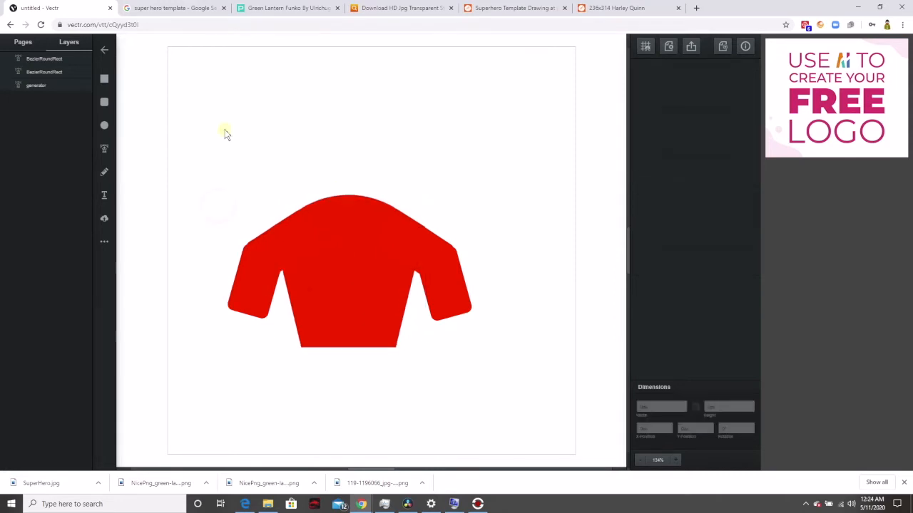
Duplicate the right arm, place the copy under the torso as the right leg, and rotate it slightly to about 308°
{"action": "left_click", "coordinate": [438, 248]}
{"action": "right_click", "coordinate": [437, 255]}
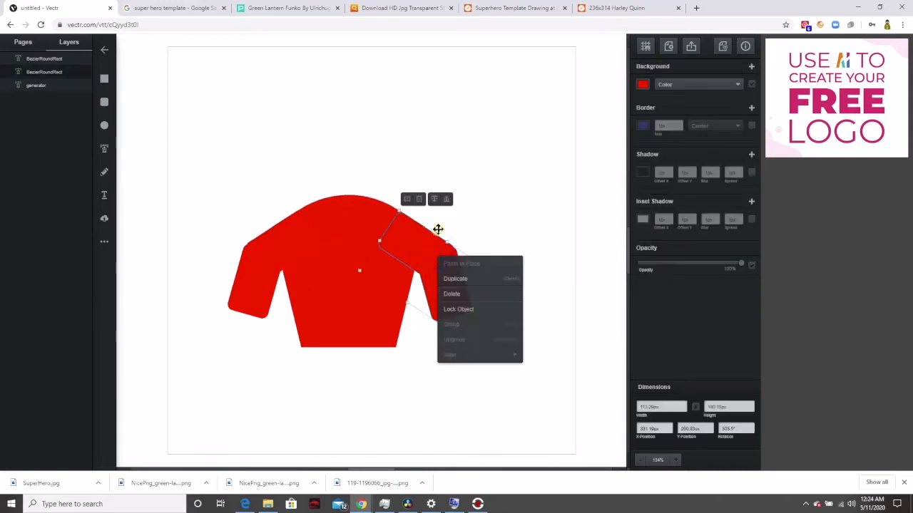
{"action": "left_click", "coordinate": [454, 278]}
{"action": "left_click_drag", "start_coordinate": [444, 276], "coordinate": [402, 367]}
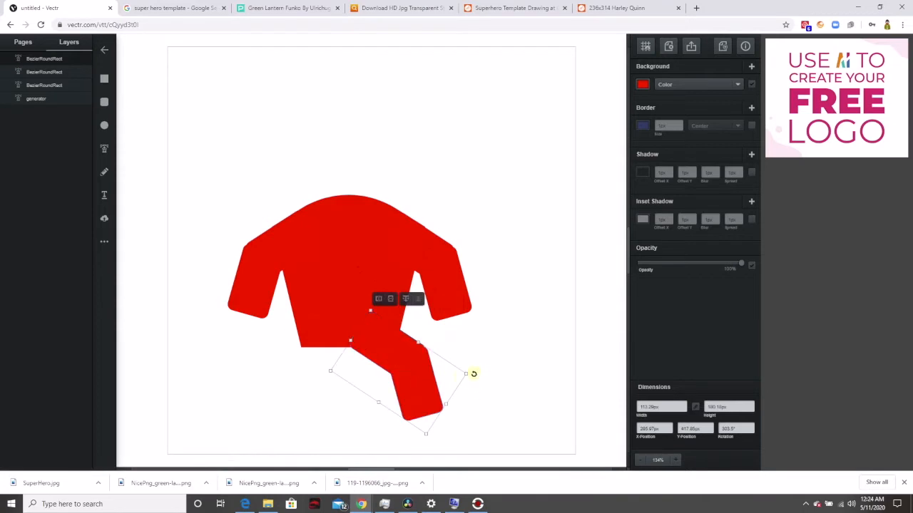
{"action": "left_click_drag", "start_coordinate": [474, 374], "coordinate": [421, 376]}
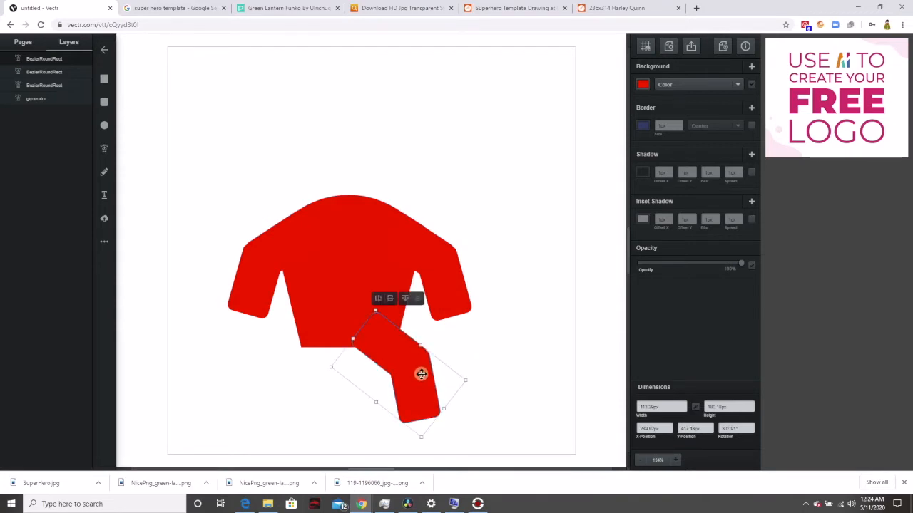
Duplicate the right leg, flip the copy horizontally, and place and tilt it as the mirrored left leg
{"action": "right_click", "coordinate": [407, 365]}
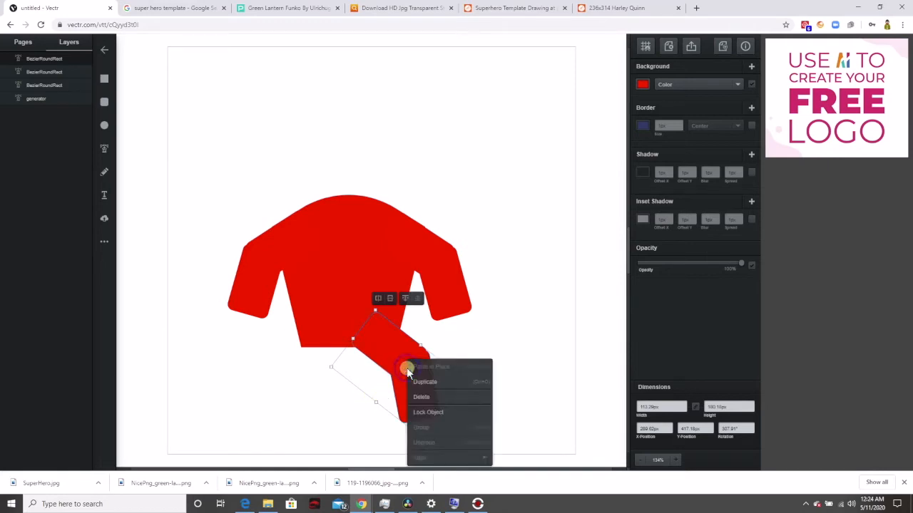
{"action": "left_click", "coordinate": [428, 384]}
{"action": "left_click_drag", "start_coordinate": [428, 380], "coordinate": [341, 348]}
{"action": "left_click", "coordinate": [337, 306]}
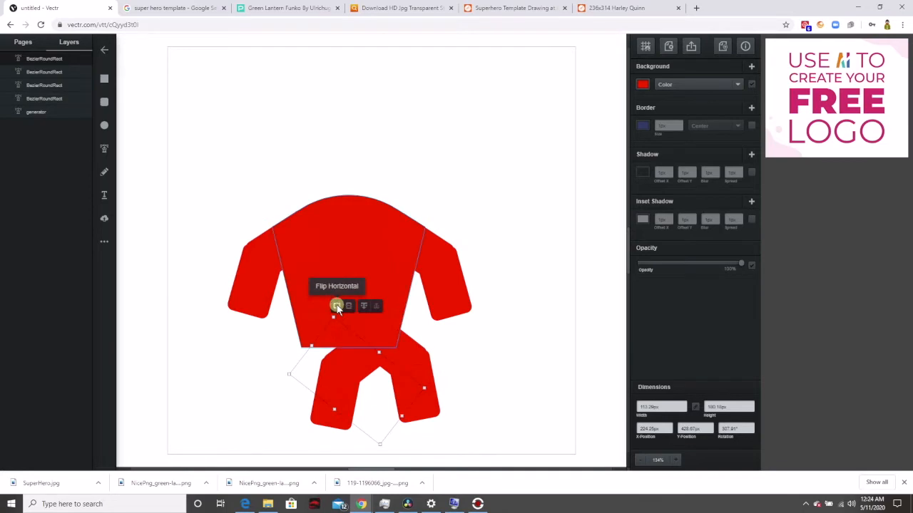
{"action": "left_click_drag", "start_coordinate": [352, 371], "coordinate": [304, 377]}
{"action": "left_click_drag", "start_coordinate": [345, 352], "coordinate": [360, 340]}
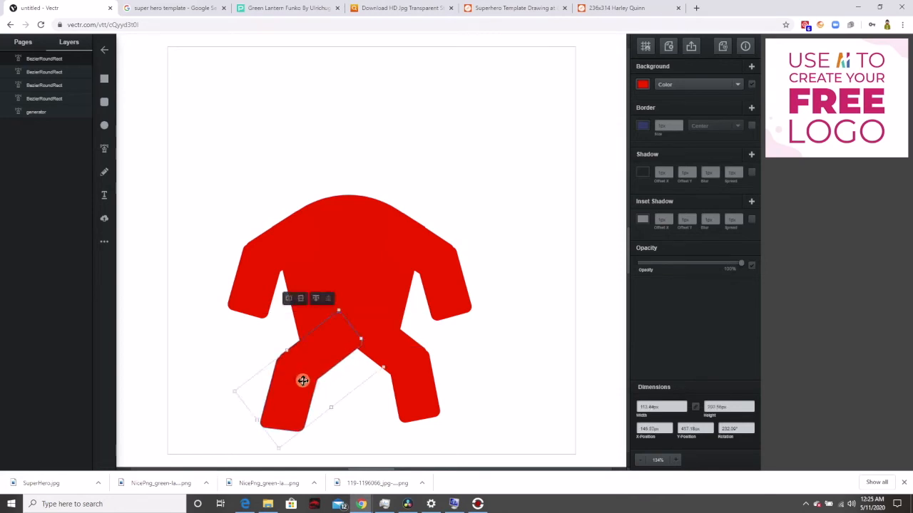
Enlarge both legs slightly so they are thicker and match each other below the torso
{"action": "left_click_drag", "start_coordinate": [330, 407], "coordinate": [338, 415]}
{"action": "left_click", "coordinate": [409, 373]}
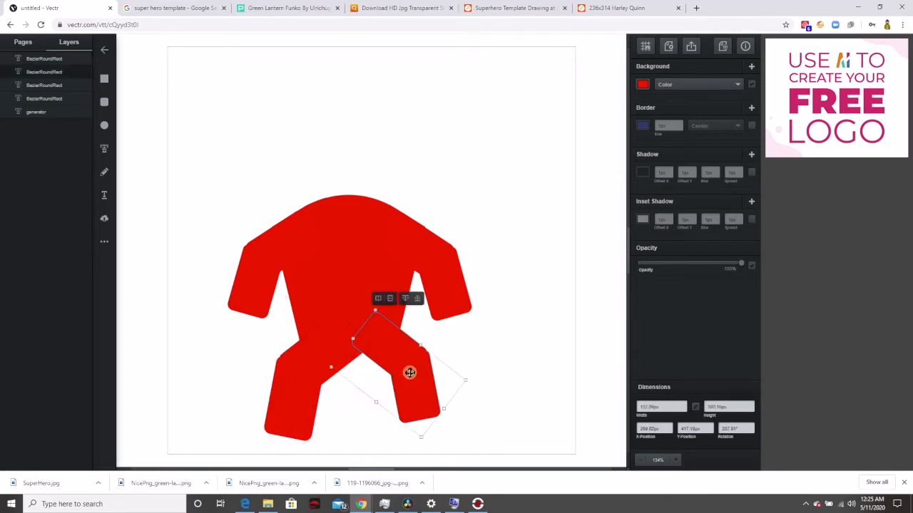
{"action": "left_click_drag", "start_coordinate": [373, 402], "coordinate": [369, 411]}
{"action": "left_click_drag", "start_coordinate": [438, 418], "coordinate": [433, 412]}
{"action": "left_click", "coordinate": [465, 144]}
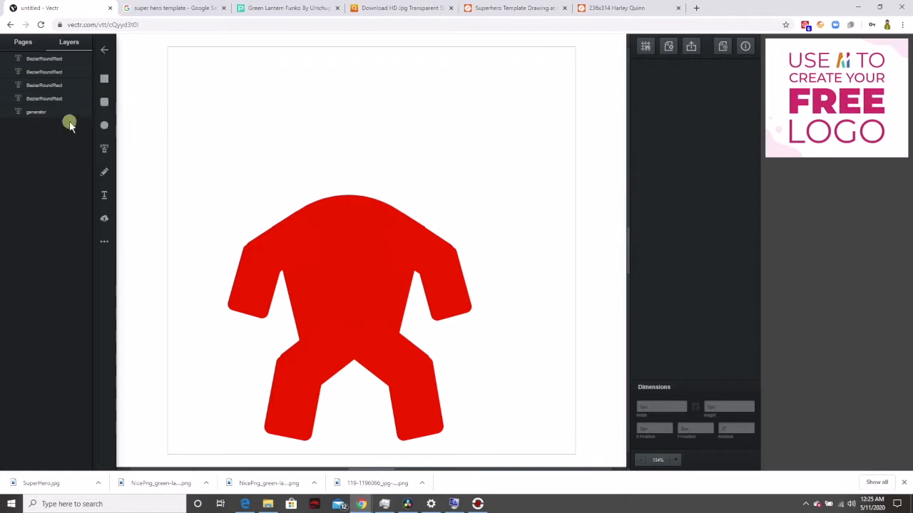
Draw a rounded rectangle about 73 by 70 px over the left shin, rotate it about 10°, and widen it to about 80 px
{"action": "left_click", "coordinate": [104, 103]}
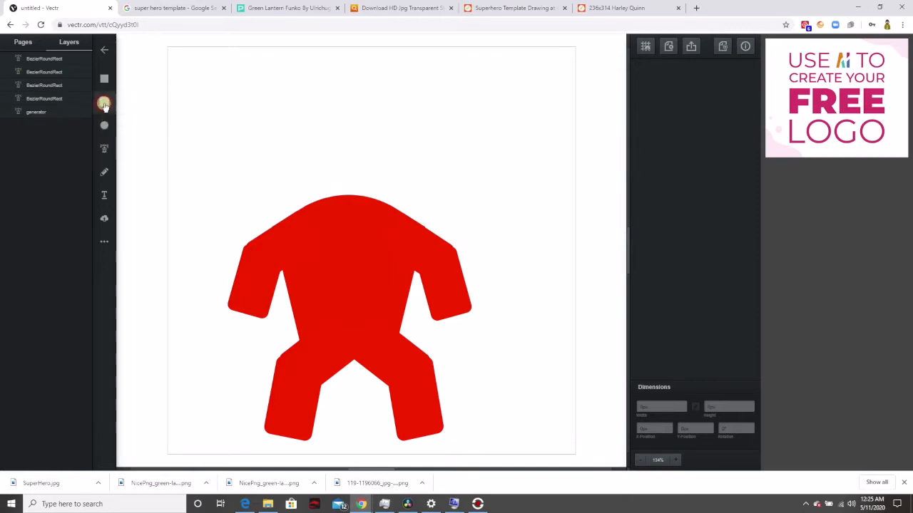
{"action": "left_click_drag", "start_coordinate": [269, 397], "coordinate": [315, 441]}
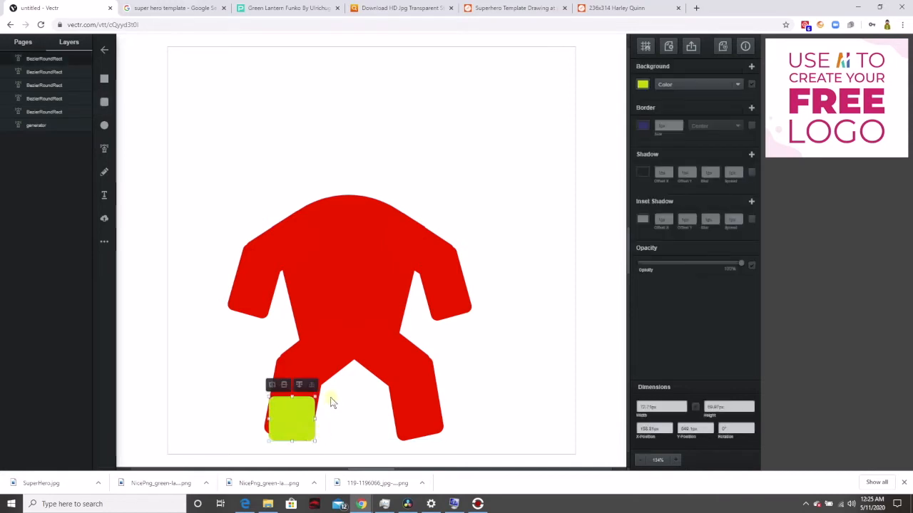
{"action": "mouse_move", "coordinate": [318, 443]}
{"action": "left_mouse_down"}
{"action": "mouse_move", "coordinate": [290, 431]}
{"action": "mouse_move", "coordinate": [317, 427]}
{"action": "left_mouse_up"}
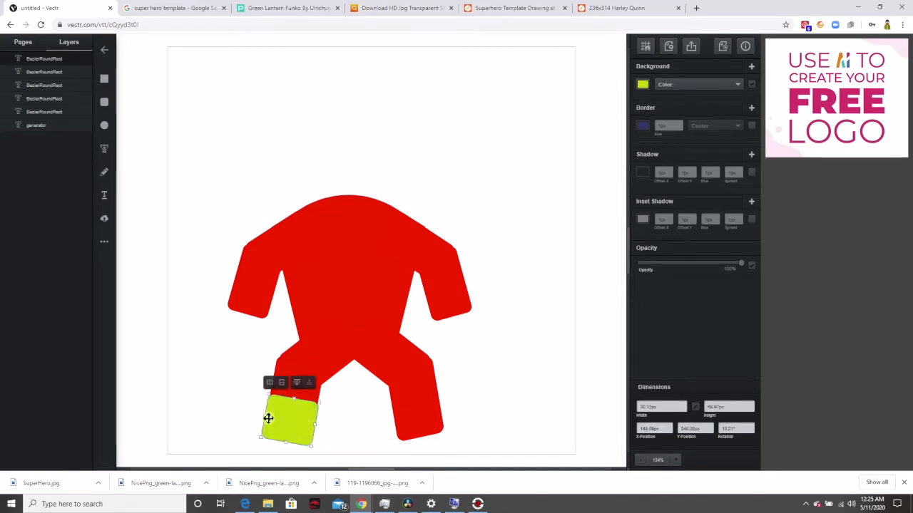
Add an ellipse about 141 by 42 px at the base of the left boot as the foot and narrow it from its outer side
{"action": "left_click", "coordinate": [104, 126]}
{"action": "left_click_drag", "start_coordinate": [217, 428], "coordinate": [310, 461]}
{"action": "left_click_drag", "start_coordinate": [249, 439], "coordinate": [255, 440]}
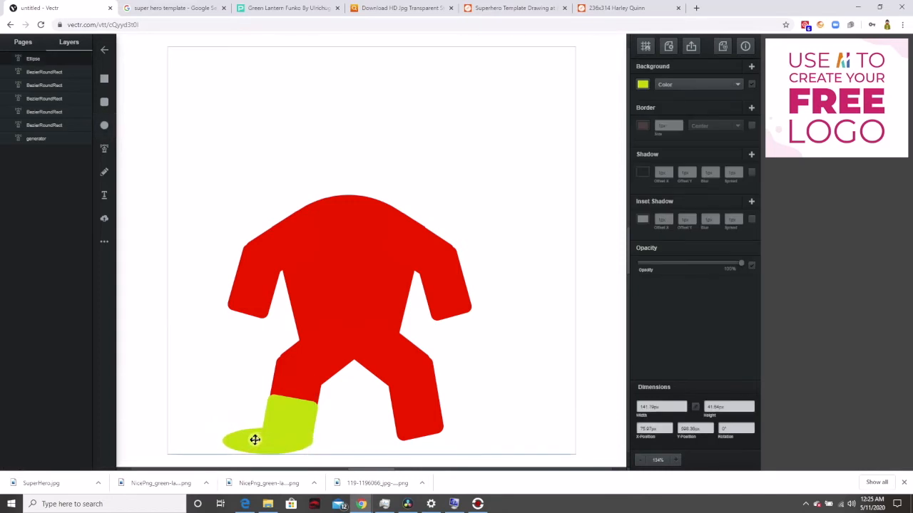
{"action": "left_click_drag", "start_coordinate": [222, 440], "coordinate": [238, 440]}
{"action": "left_click", "coordinate": [224, 361]}
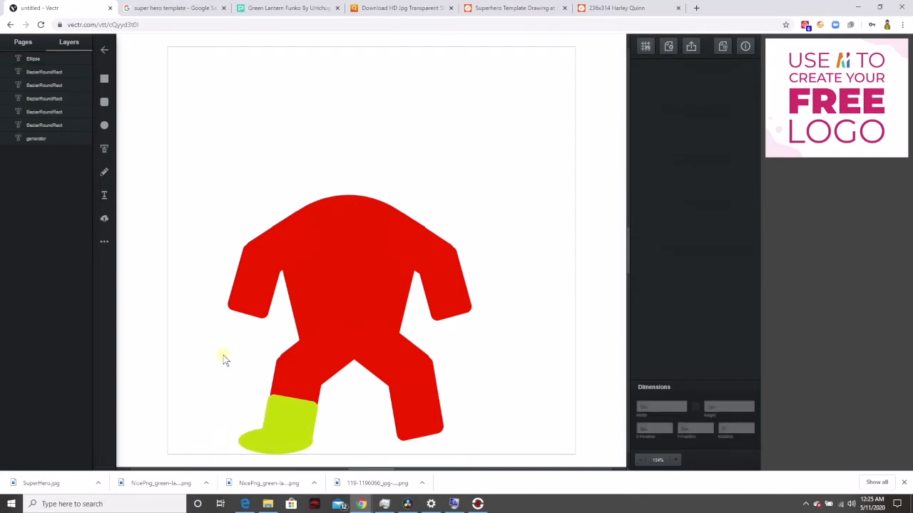
Select the left boot's rounded rectangle together with its foot ellipse and unite them into one shape
{"action": "left_click", "coordinate": [291, 420]}
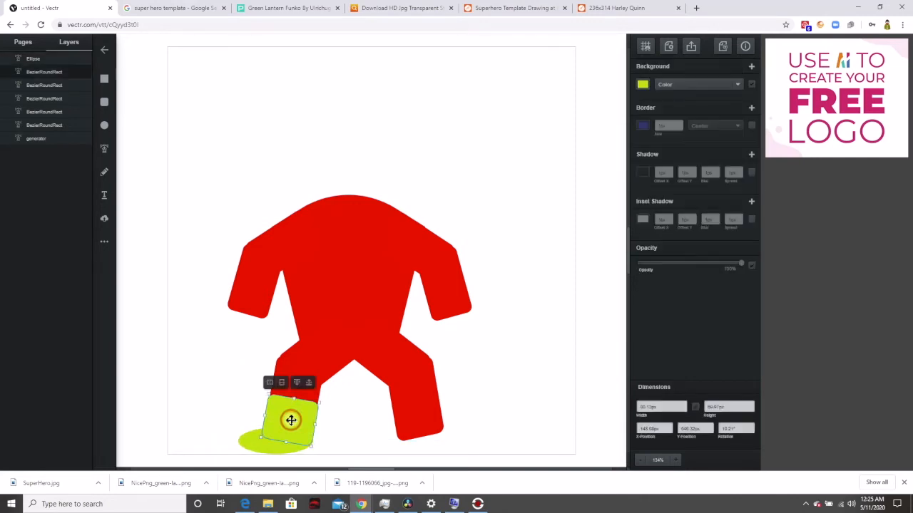
{"action": "left_click", "coordinate": [252, 436]}
{"action": "left_click", "coordinate": [276, 411]}
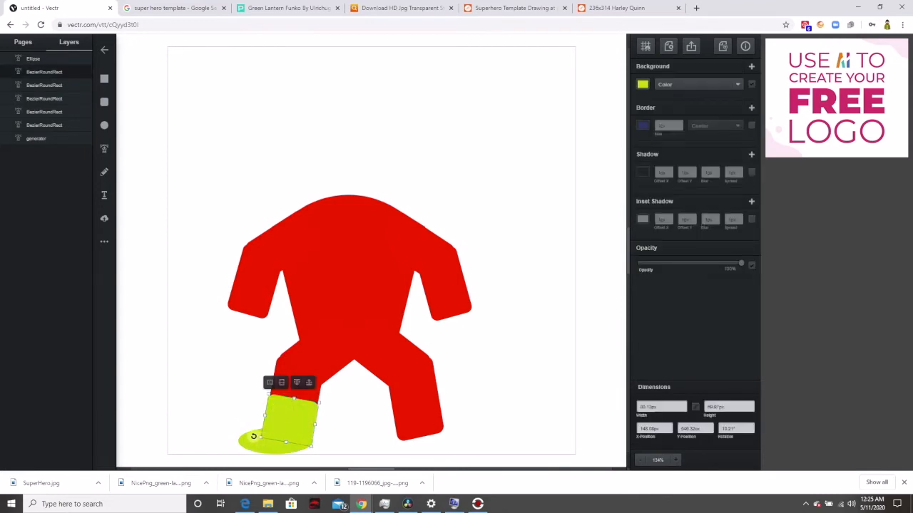
{"action": "left_click", "coordinate": [254, 442]}
{"action": "left_click", "coordinate": [288, 410]}
{"action": "left_click", "coordinate": [263, 440]}
{"action": "left_click", "coordinate": [271, 426]}
{"action": "left_click", "coordinate": [259, 438]}
{"action": "left_click", "coordinate": [285, 421]}
{"action": "left_click", "coordinate": [261, 440], "text": "shift"}
{"action": "left_click", "coordinate": [231, 383]}
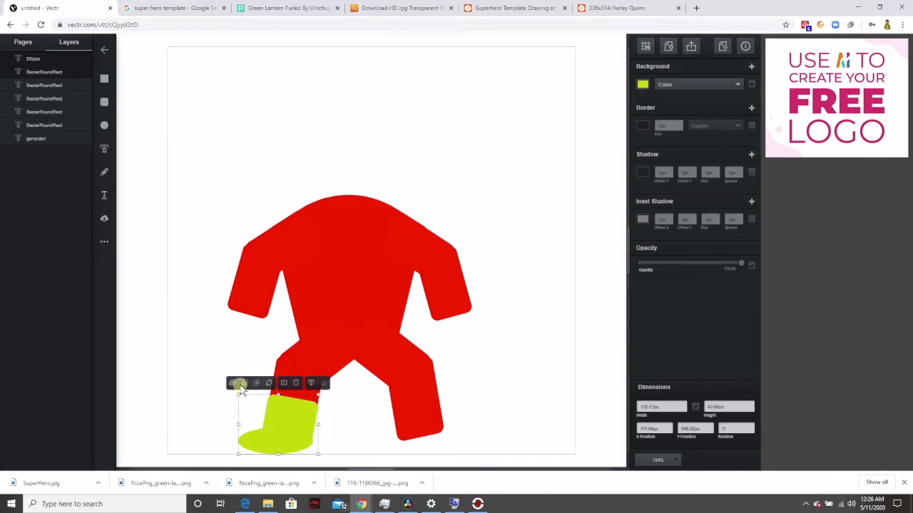
Duplicate the left boot, flip the copy horizontally, and align it with the lower end of the right leg
{"action": "right_click", "coordinate": [282, 420]}
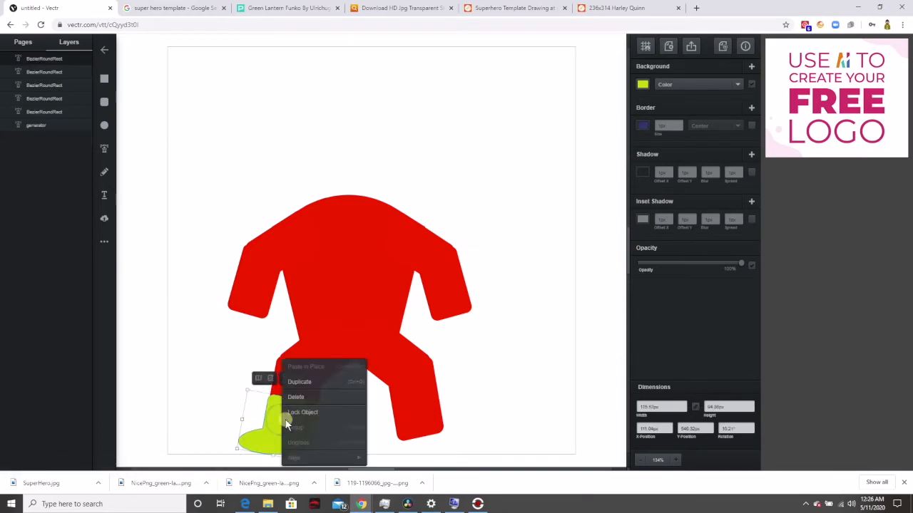
{"action": "left_click", "coordinate": [303, 382]}
{"action": "left_click_drag", "start_coordinate": [287, 438], "coordinate": [401, 432]}
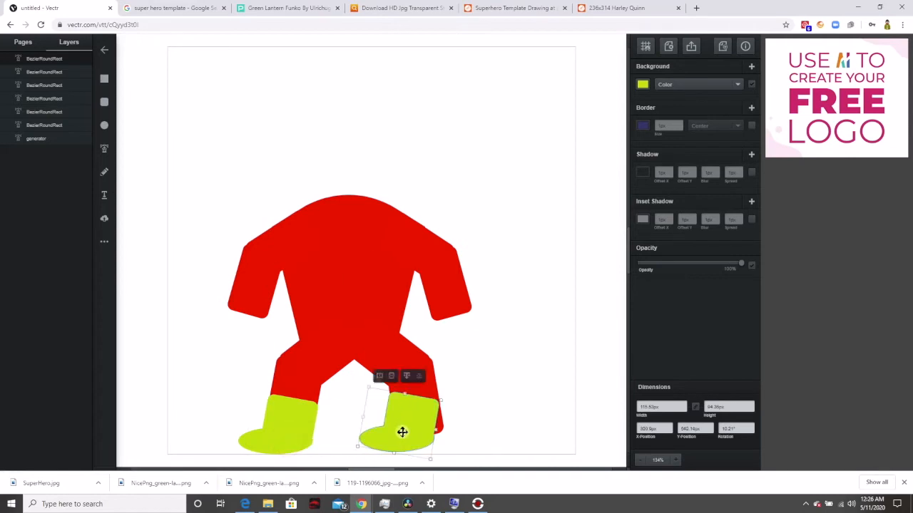
{"action": "left_click", "coordinate": [380, 377]}
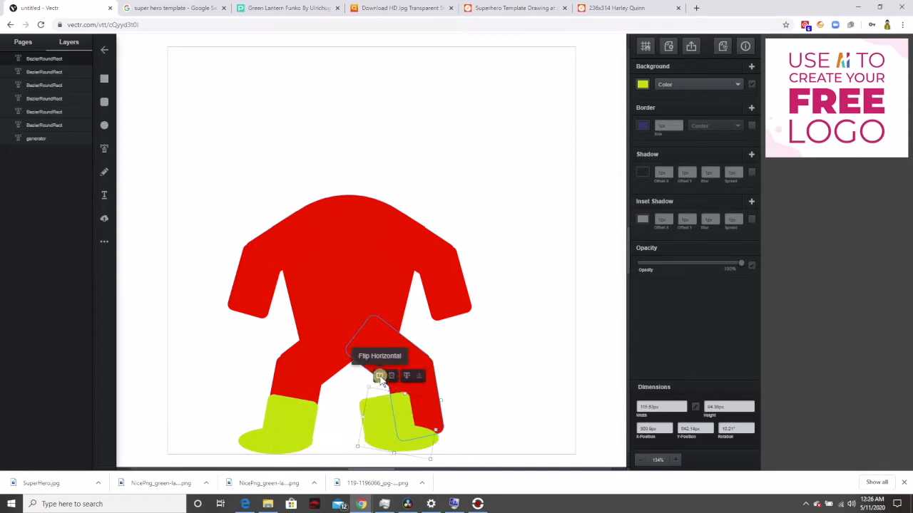
{"action": "left_click_drag", "start_coordinate": [381, 423], "coordinate": [415, 426]}
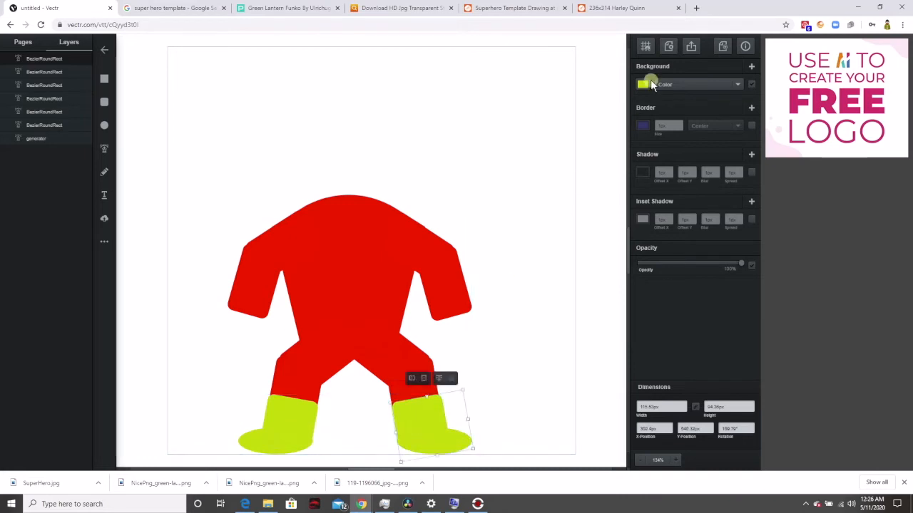
Change the background color of both boots to black, starting with the right one
{"action": "left_click", "coordinate": [643, 84]}
{"action": "left_click", "coordinate": [605, 56]}
{"action": "left_click_drag", "start_coordinate": [611, 79], "coordinate": [609, 125]}
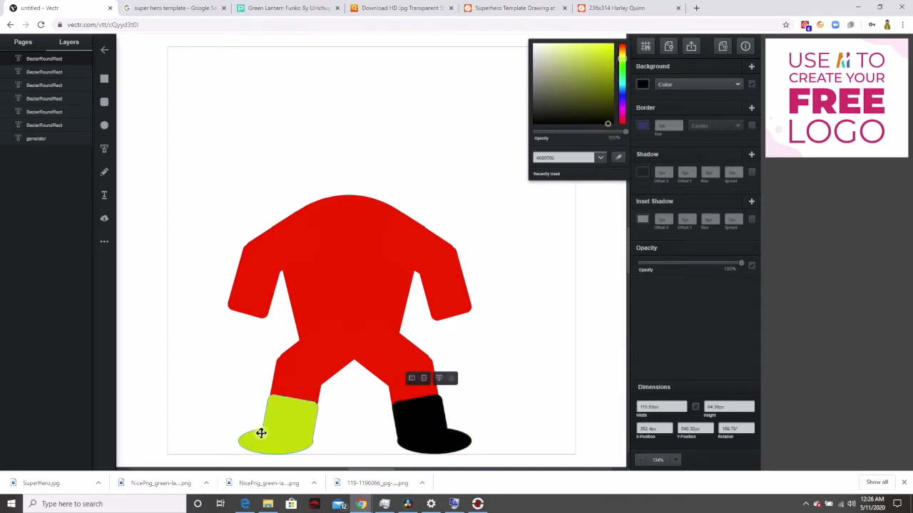
{"action": "left_click", "coordinate": [292, 424]}
{"action": "left_click", "coordinate": [646, 86]}
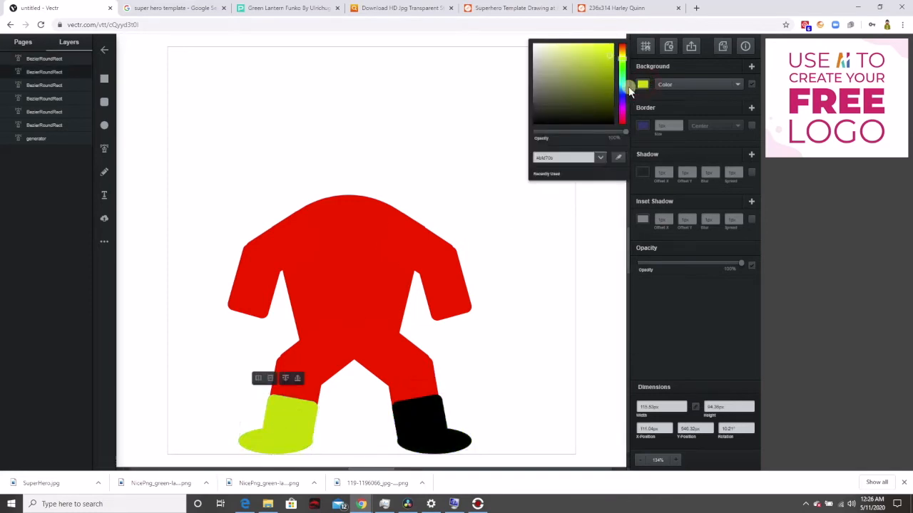
{"action": "left_click_drag", "start_coordinate": [608, 54], "coordinate": [611, 132]}
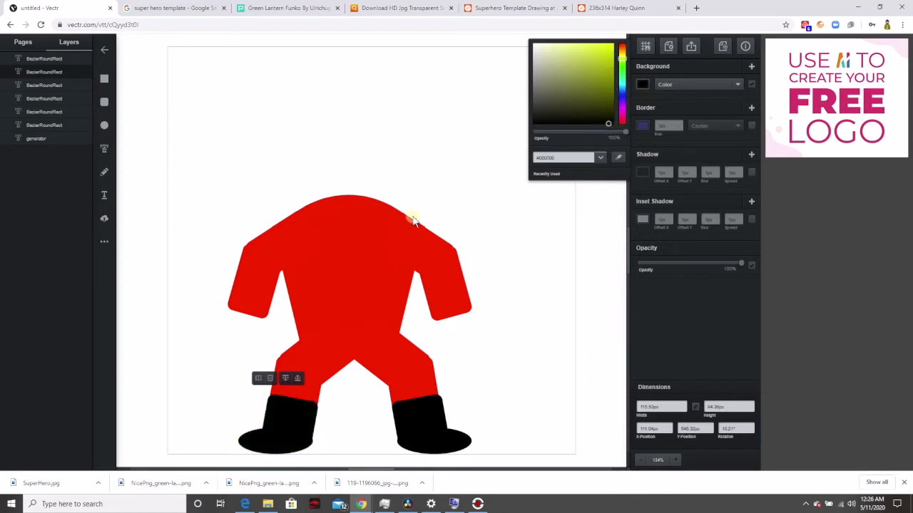
{"action": "left_click", "coordinate": [208, 211]}
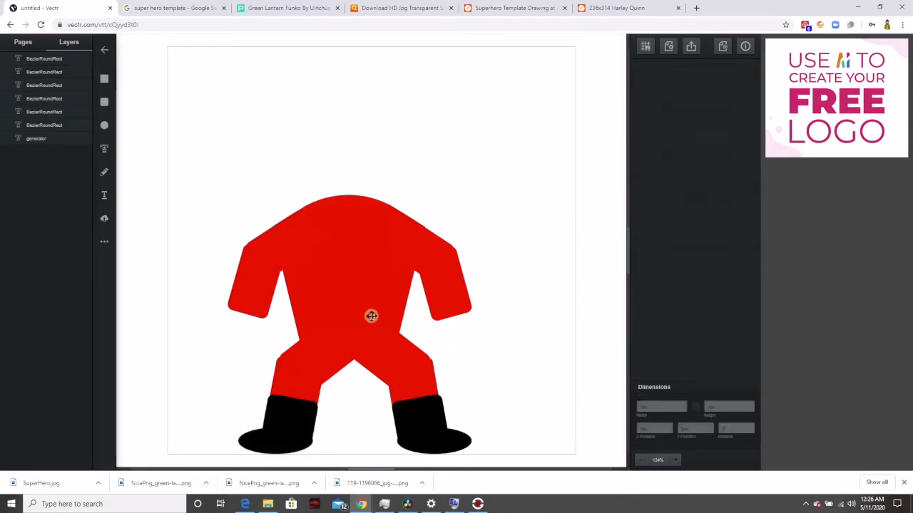
Build a glove on the right forearm from a rounded rectangle rotated to about 346.5° and an overlapping tilted ellipse for the hand
{"action": "left_click", "coordinate": [104, 102]}
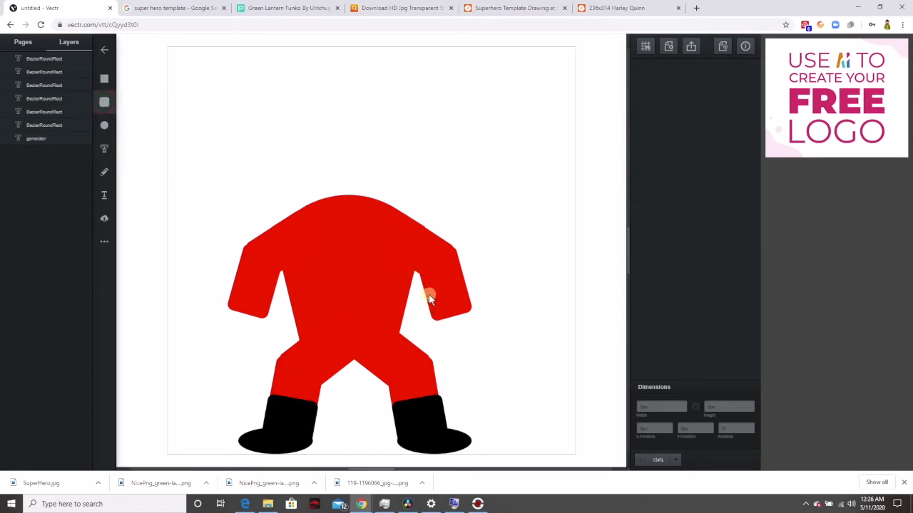
{"action": "left_click_drag", "start_coordinate": [426, 295], "coordinate": [443, 317]}
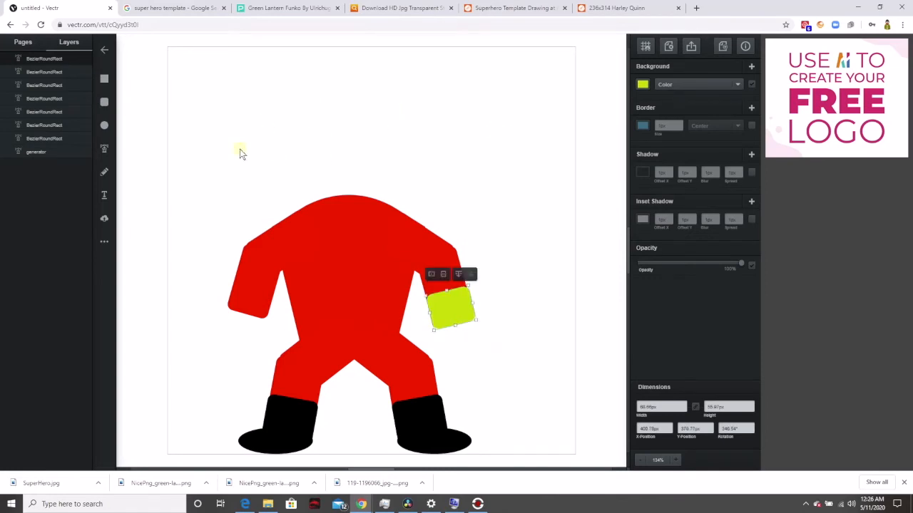
{"action": "left_click", "coordinate": [104, 126]}
{"action": "mouse_move", "coordinate": [423, 331]}
{"action": "left_mouse_down"}
{"action": "mouse_move", "coordinate": [480, 365]}
{"action": "mouse_move", "coordinate": [444, 332]}
{"action": "left_mouse_up"}
{"action": "left_click", "coordinate": [535, 210]}
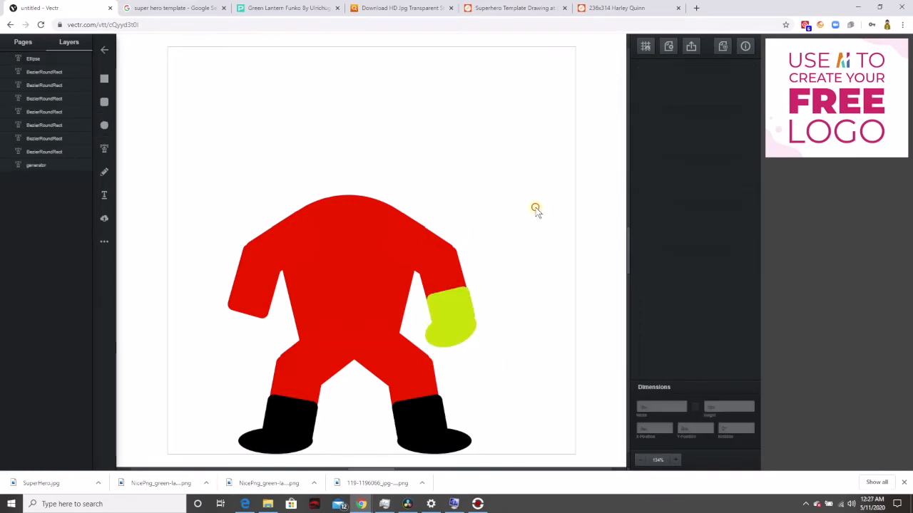
Unite the right glove's rounded rectangle and ellipse into one shape and fill it with black
{"action": "left_click", "coordinate": [449, 317]}
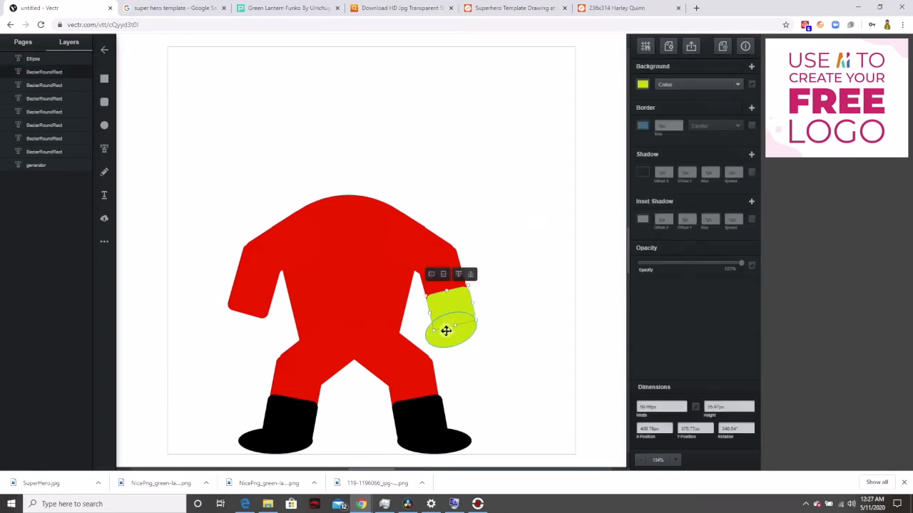
{"action": "left_click", "coordinate": [445, 330], "text": "shift"}
{"action": "left_click", "coordinate": [406, 277]}
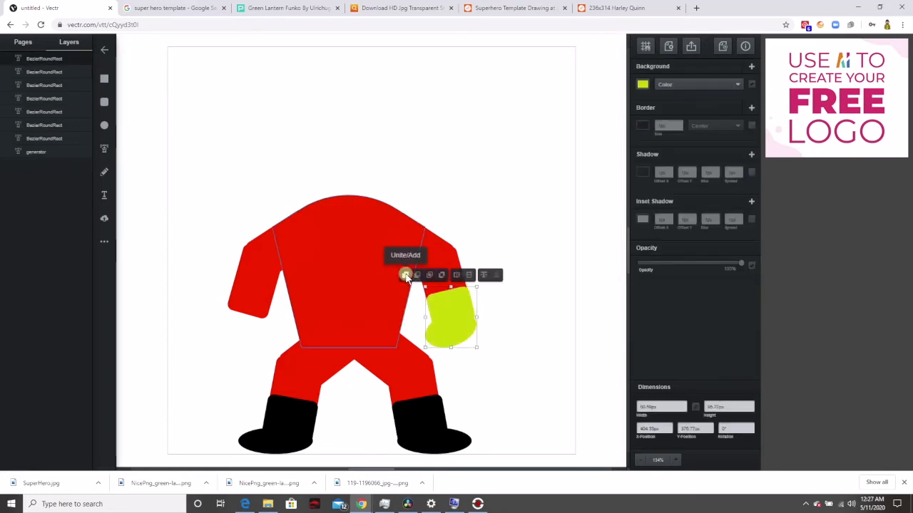
{"action": "left_click", "coordinate": [447, 327]}
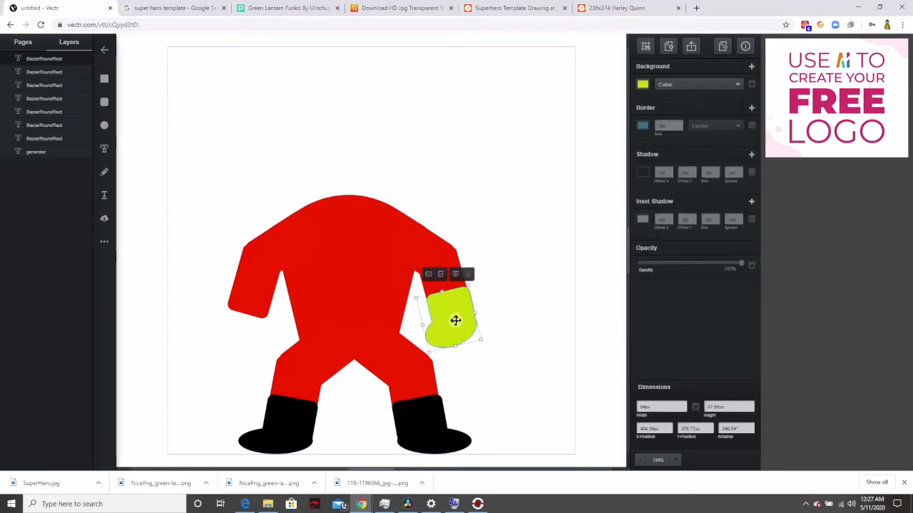
{"action": "left_click", "coordinate": [642, 85]}
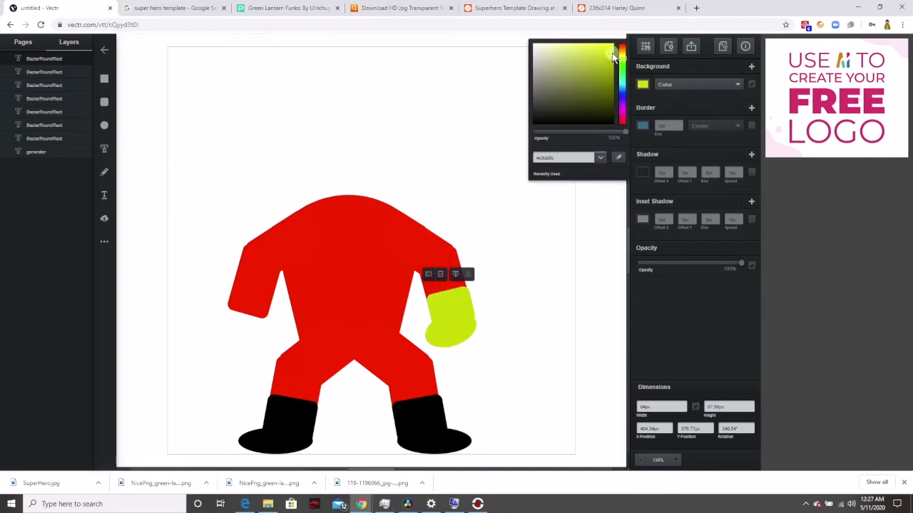
{"action": "left_click_drag", "start_coordinate": [610, 56], "coordinate": [608, 130]}
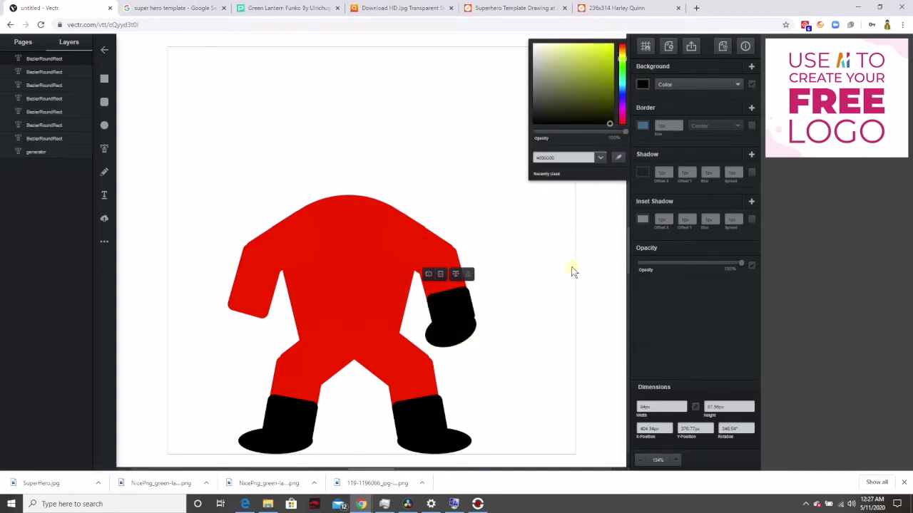
Duplicate the right glove, flip the copy horizontally, and fit it onto the end of the left forearm
{"action": "left_click", "coordinate": [539, 268]}
{"action": "right_click", "coordinate": [443, 312]}
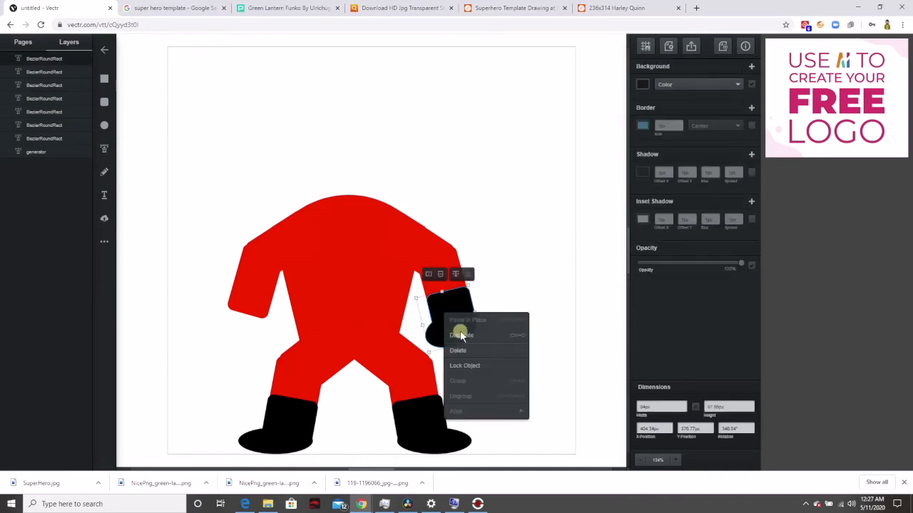
{"action": "left_click", "coordinate": [459, 332]}
{"action": "left_click_drag", "start_coordinate": [457, 330], "coordinate": [210, 289]}
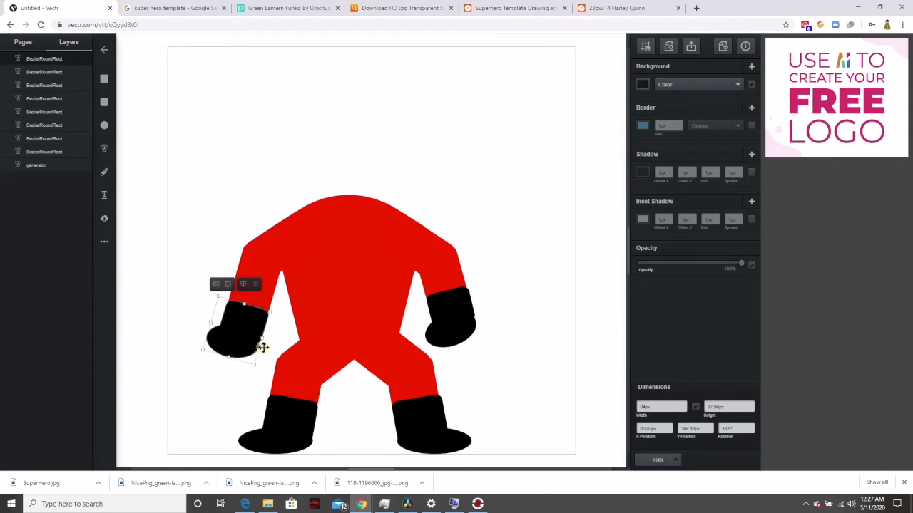
{"action": "left_click_drag", "start_coordinate": [235, 329], "coordinate": [241, 314]}
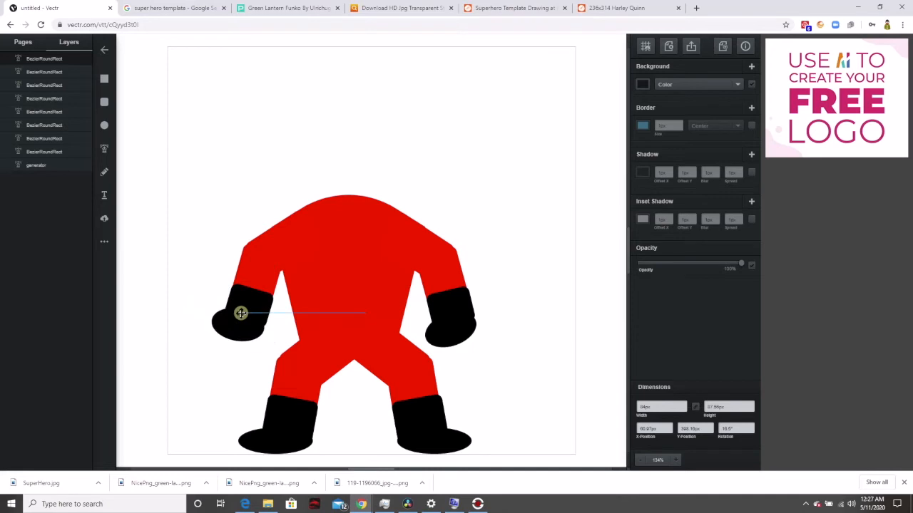
{"action": "left_click", "coordinate": [222, 269]}
{"action": "left_click_drag", "start_coordinate": [260, 324], "coordinate": [236, 315]}
{"action": "left_click", "coordinate": [205, 243]}
{"action": "left_click", "coordinate": [208, 217]}
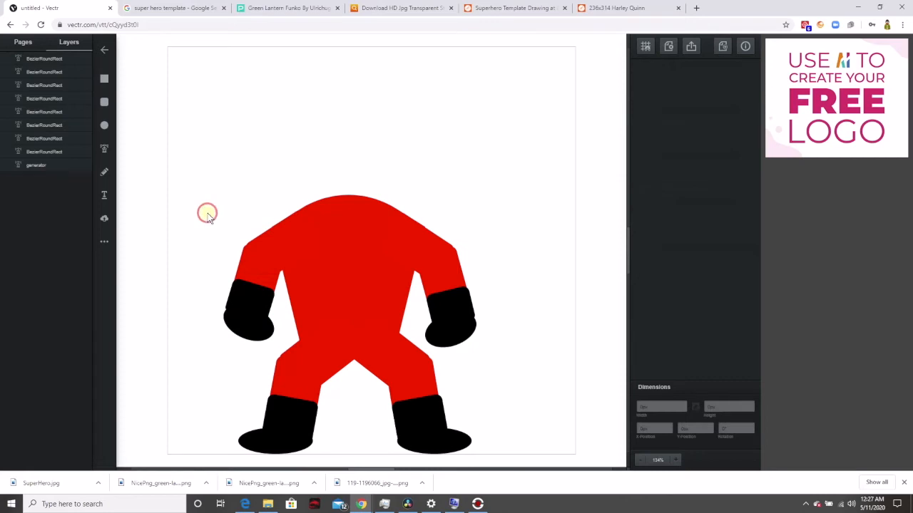
Nudge the left leg and its boot slightly to realign them with each other beneath the torso
{"action": "left_click", "coordinate": [367, 295]}
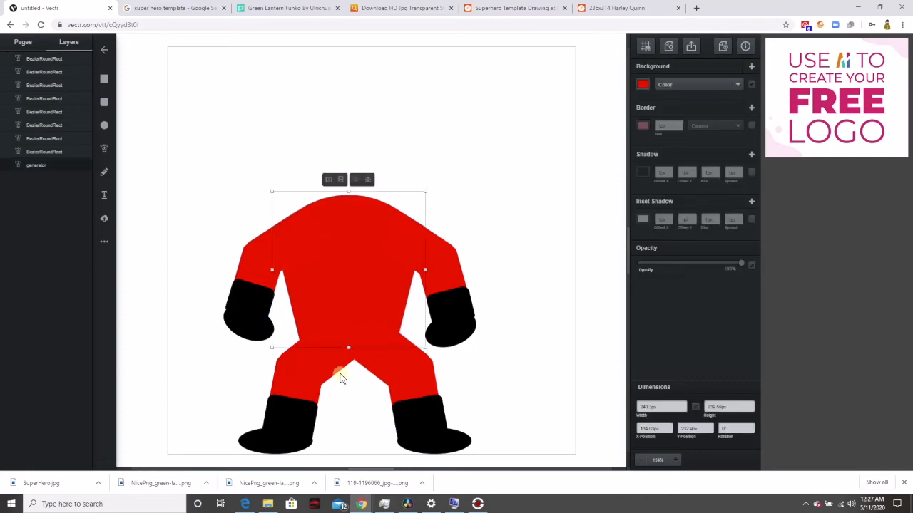
{"action": "left_click", "coordinate": [314, 368]}
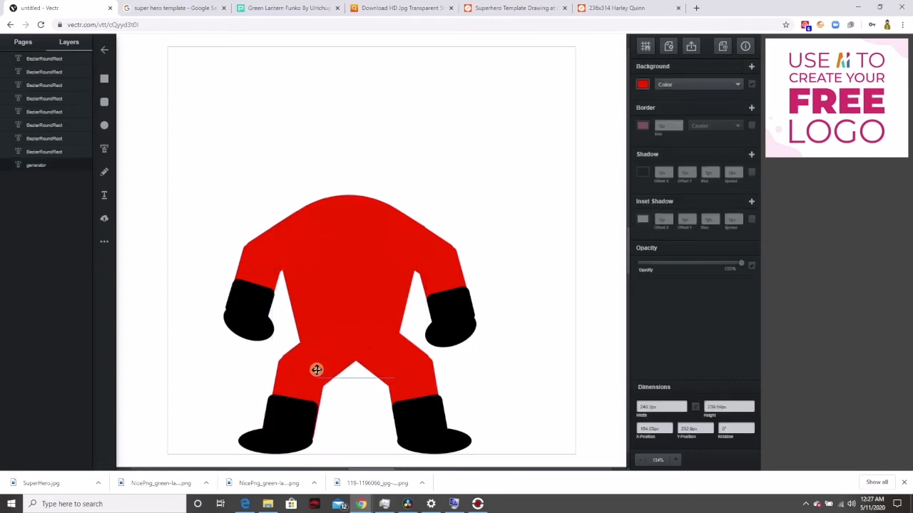
{"action": "left_click", "coordinate": [314, 370]}
{"action": "left_click_drag", "start_coordinate": [296, 415], "coordinate": [295, 413]}
{"action": "left_click", "coordinate": [503, 138]}
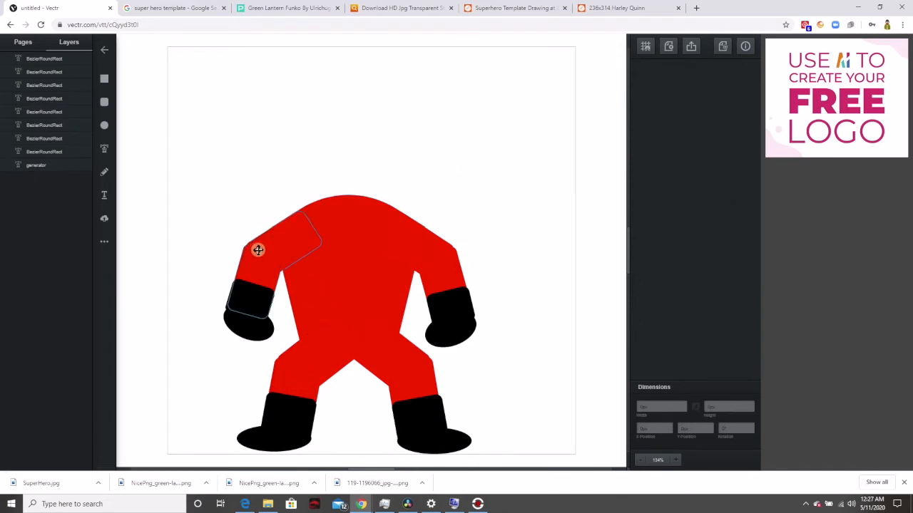
Shift the left arm and its glove slightly outward, away from the torso
{"action": "left_click_drag", "start_coordinate": [263, 250], "coordinate": [259, 253]}
{"action": "left_click_drag", "start_coordinate": [243, 311], "coordinate": [238, 311]}
{"action": "left_click", "coordinate": [206, 183]}
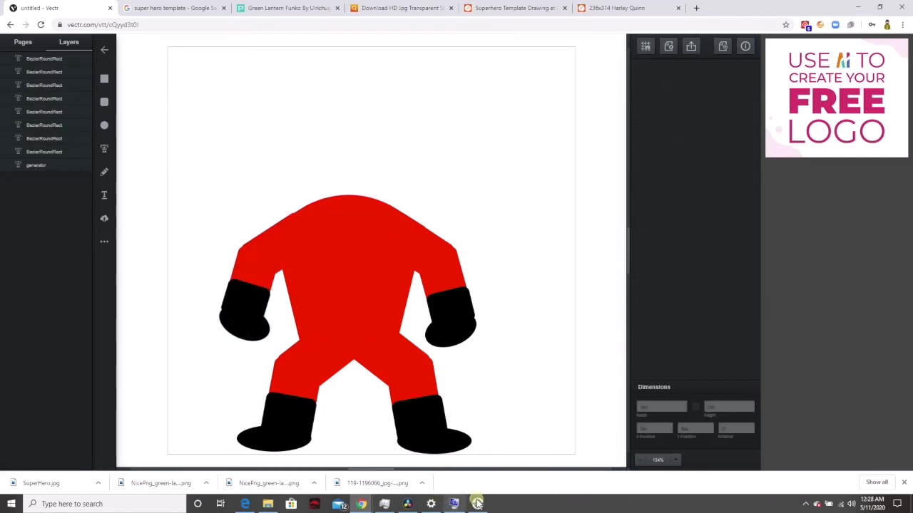
Draw an ellipse about 306 by 232 px above the torso for the head and fill it with light brown
{"action": "left_click", "coordinate": [107, 127]}
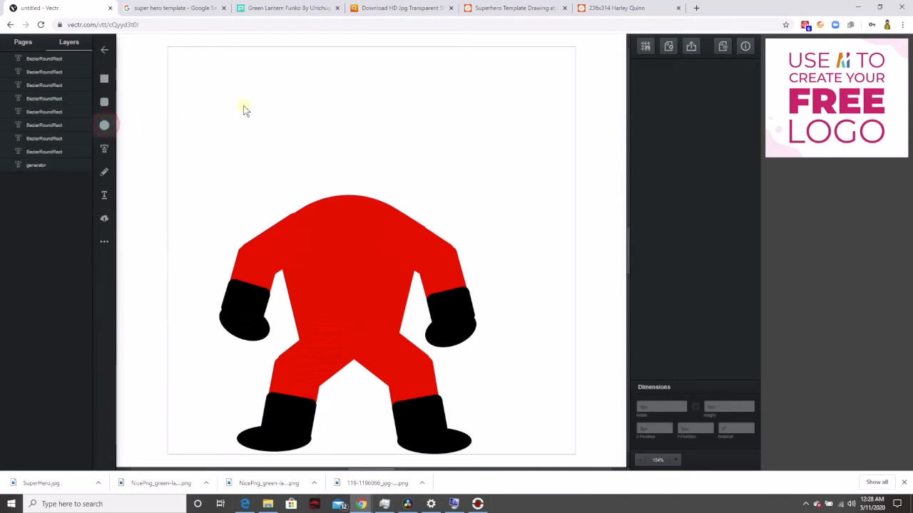
{"action": "left_click_drag", "start_coordinate": [247, 98], "coordinate": [442, 246]}
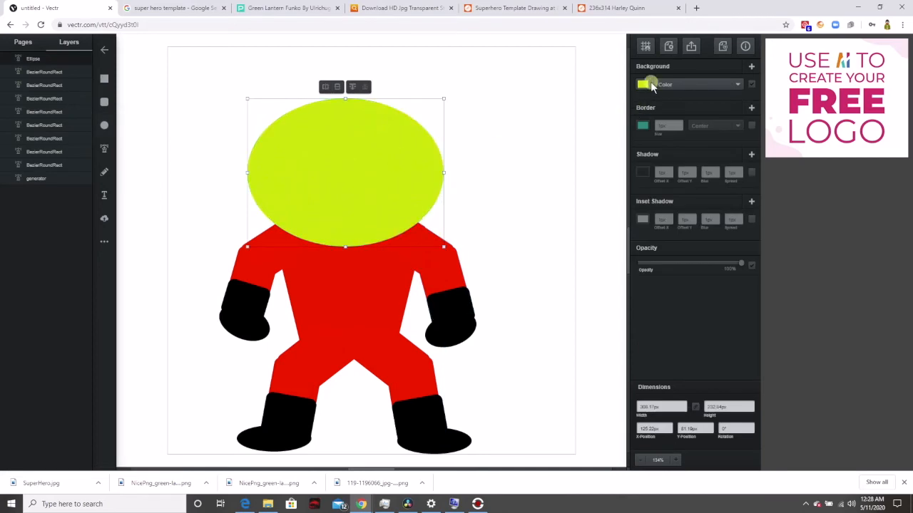
{"action": "left_click", "coordinate": [644, 85]}
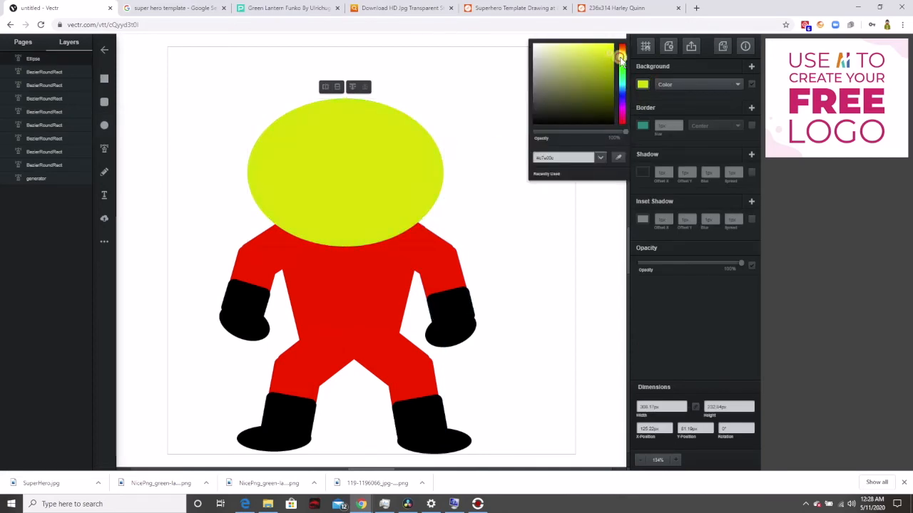
{"action": "left_click", "coordinate": [621, 60]}
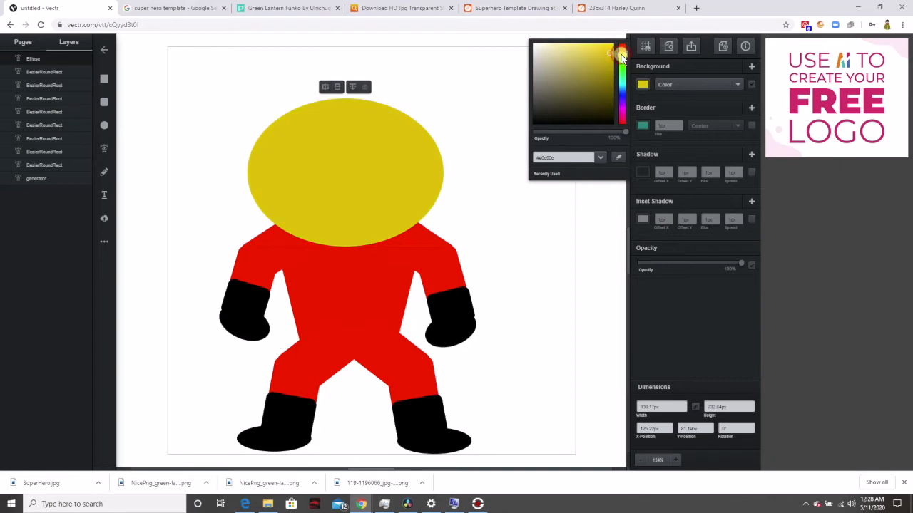
{"action": "left_click", "coordinate": [576, 63]}
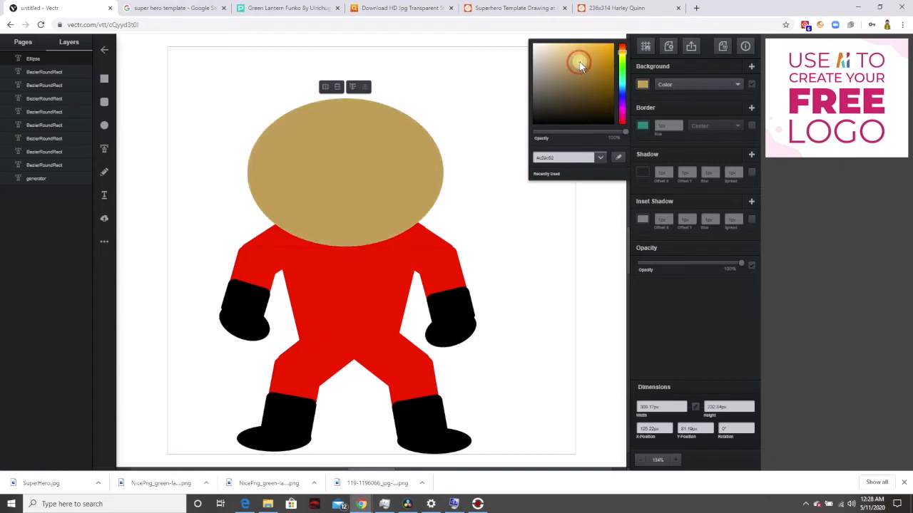
{"action": "left_click_drag", "start_coordinate": [621, 52], "coordinate": [622, 51]}
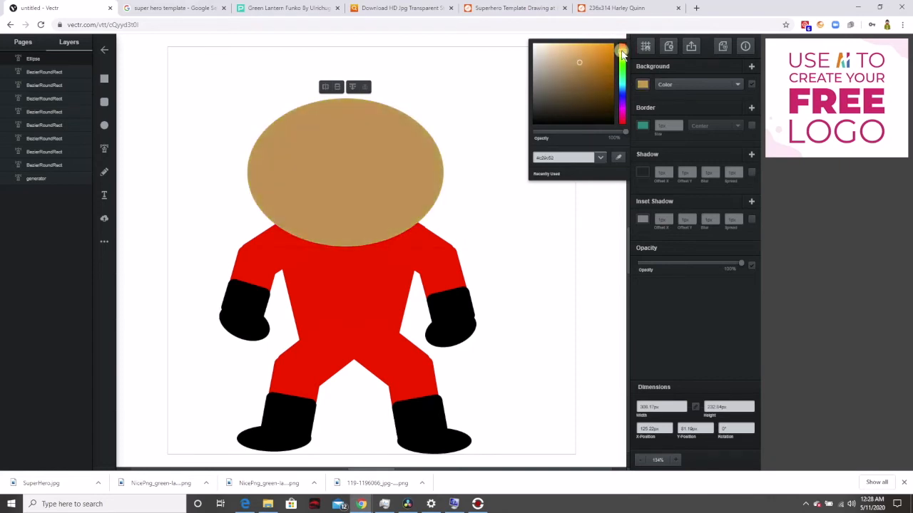
{"action": "left_click", "coordinate": [476, 126]}
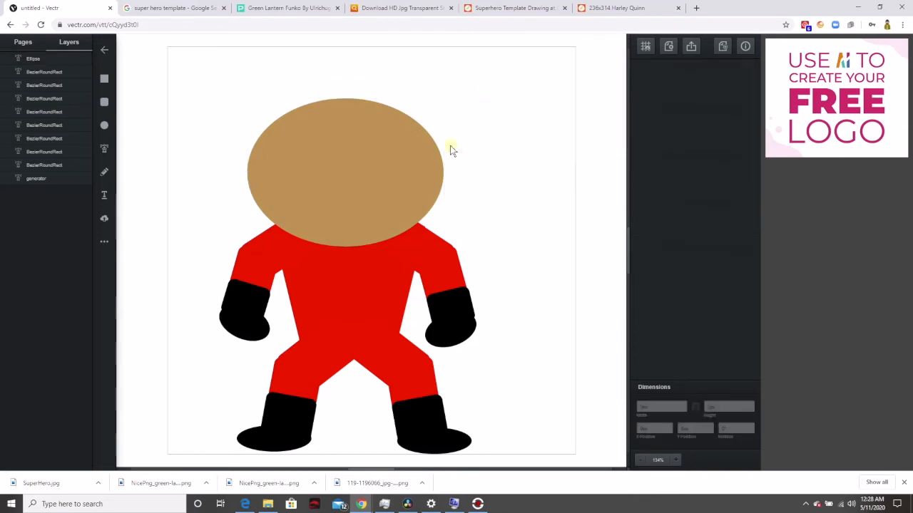
Flatten and broaden the head's crown by lengthening the top node's curve handles and raising the node slightly
{"action": "left_click", "coordinate": [342, 177]}
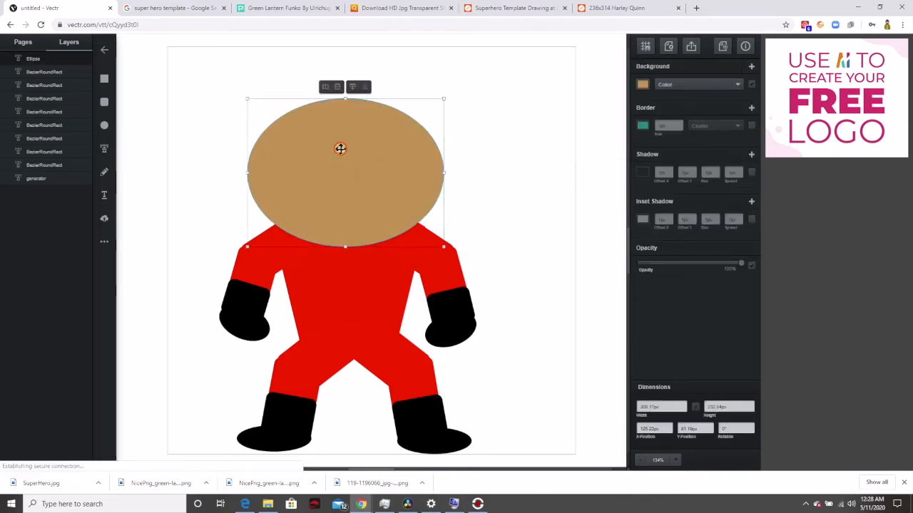
{"action": "left_click", "coordinate": [340, 161]}
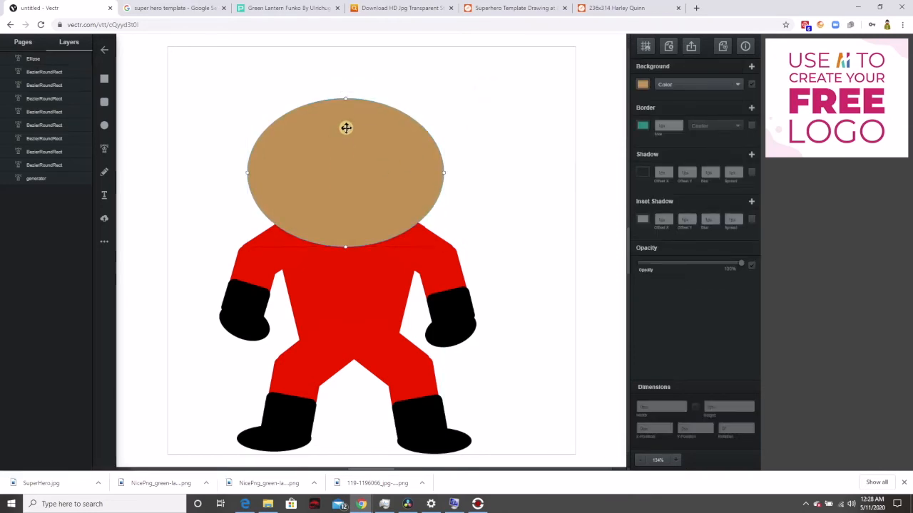
{"action": "left_click", "coordinate": [345, 99]}
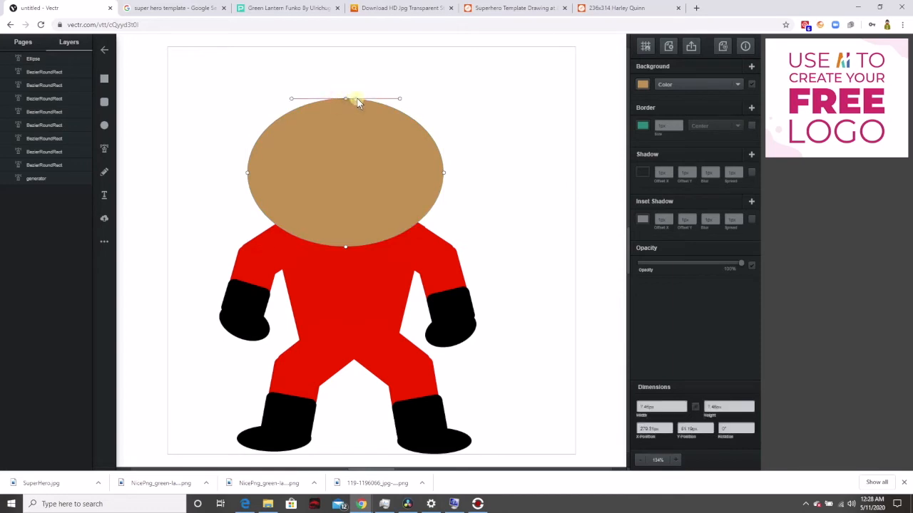
{"action": "left_click_drag", "start_coordinate": [400, 100], "coordinate": [435, 97]}
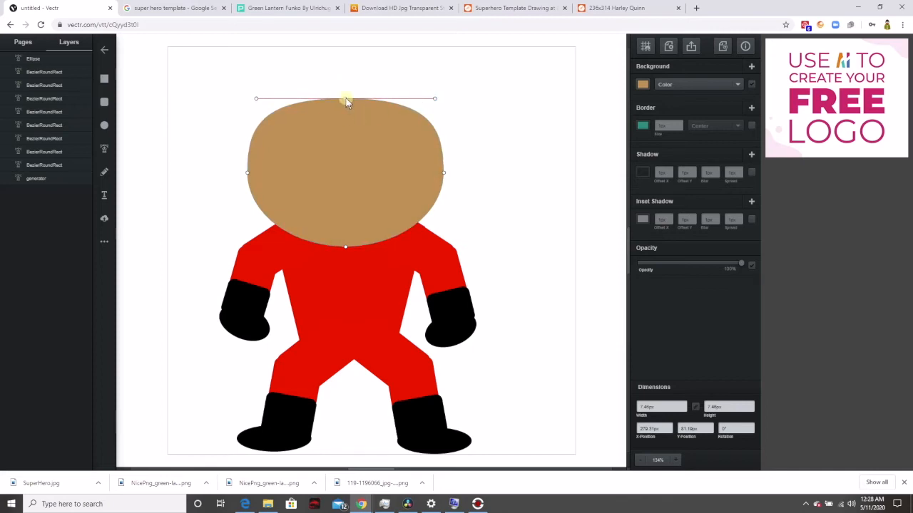
{"action": "left_click_drag", "start_coordinate": [345, 97], "coordinate": [347, 93]}
{"action": "left_click", "coordinate": [439, 105]}
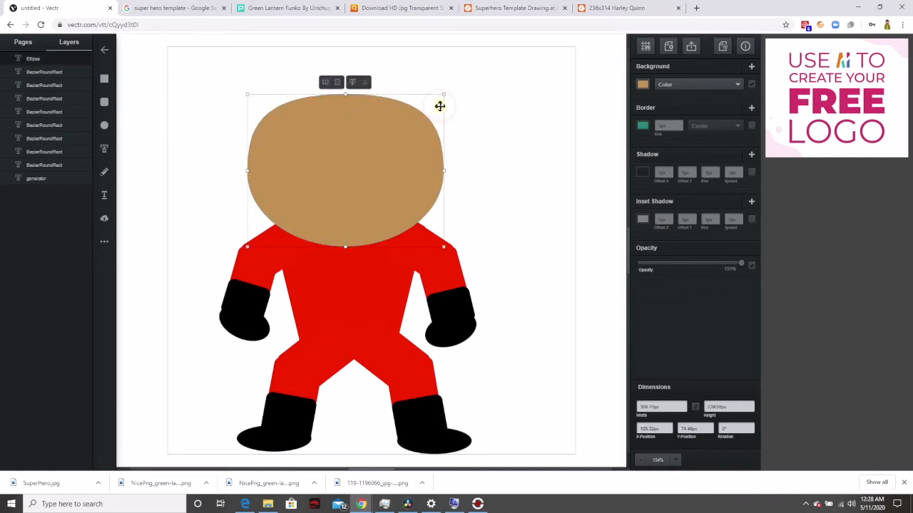
{"action": "left_click", "coordinate": [485, 93]}
Duplicate the head, shrink the copy to about 91 by 57 px, and place it as the ear on the head's right side
{"action": "right_click", "coordinate": [364, 187]}
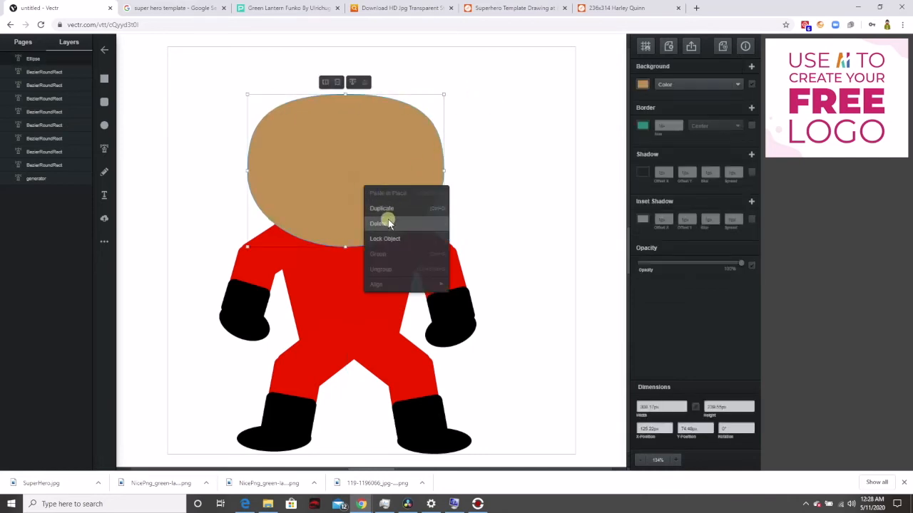
{"action": "left_click", "coordinate": [382, 208]}
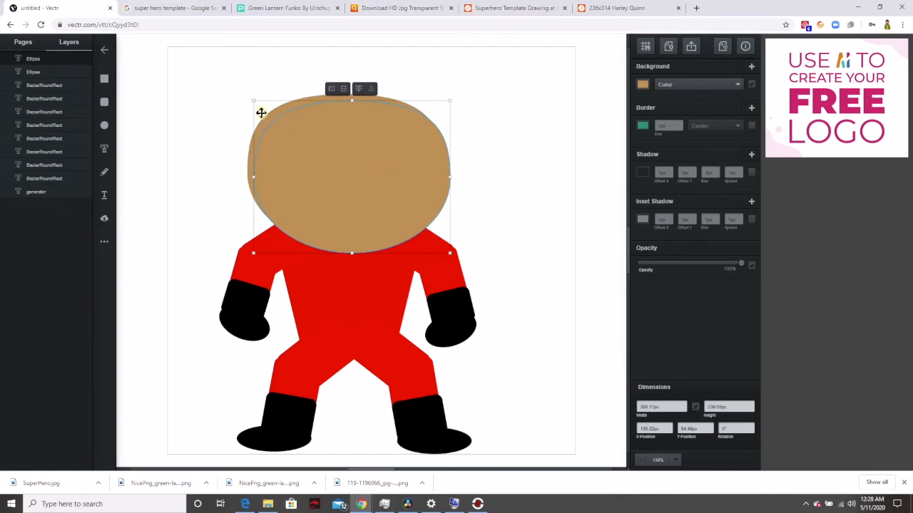
{"action": "left_click_drag", "start_coordinate": [253, 99], "coordinate": [393, 216]}
{"action": "left_click_drag", "start_coordinate": [427, 244], "coordinate": [440, 173]}
Duplicate the right ear and place the copy level with it on the left side of the head
{"action": "right_click", "coordinate": [440, 173]}
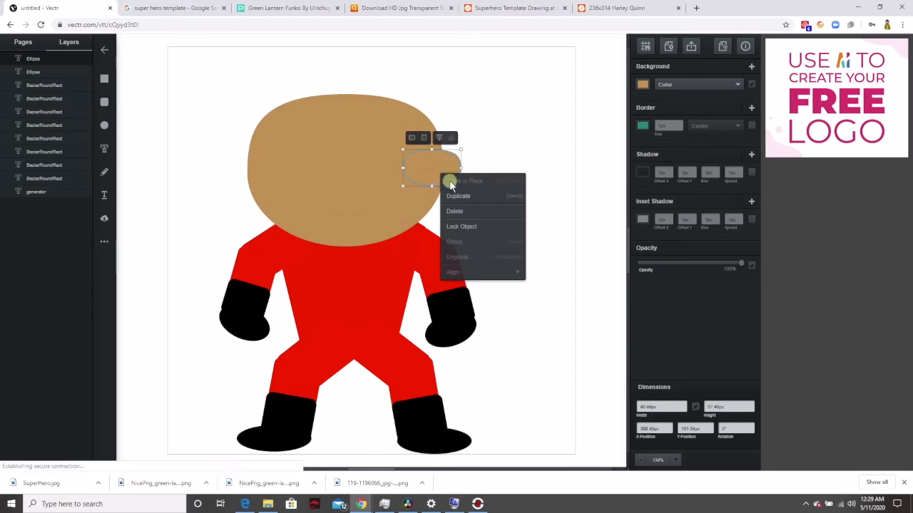
{"action": "left_click", "coordinate": [454, 196]}
{"action": "left_click_drag", "start_coordinate": [430, 179], "coordinate": [258, 172]}
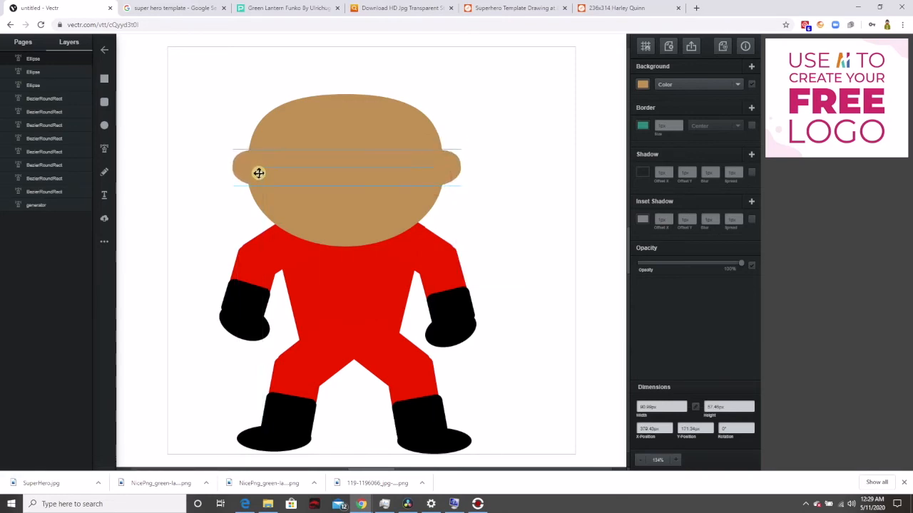
{"action": "left_click_drag", "start_coordinate": [258, 174], "coordinate": [258, 173]}
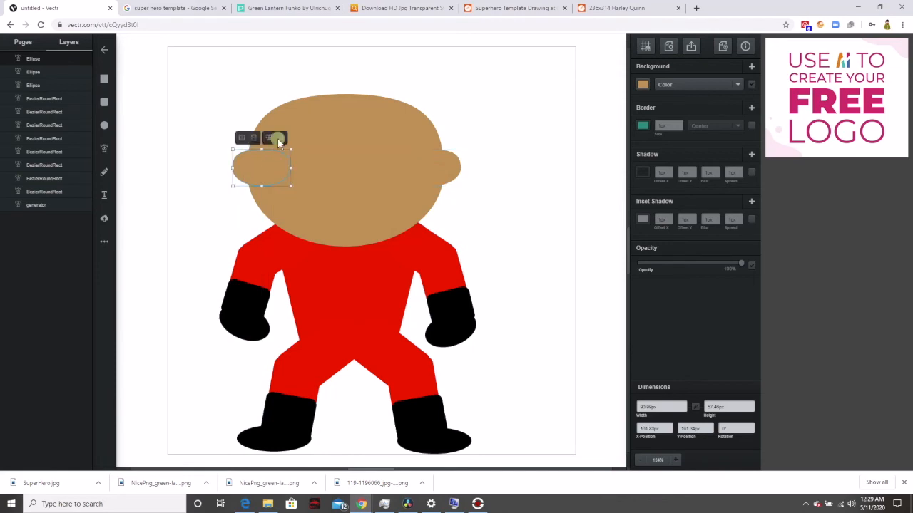
{"action": "left_click", "coordinate": [227, 92]}
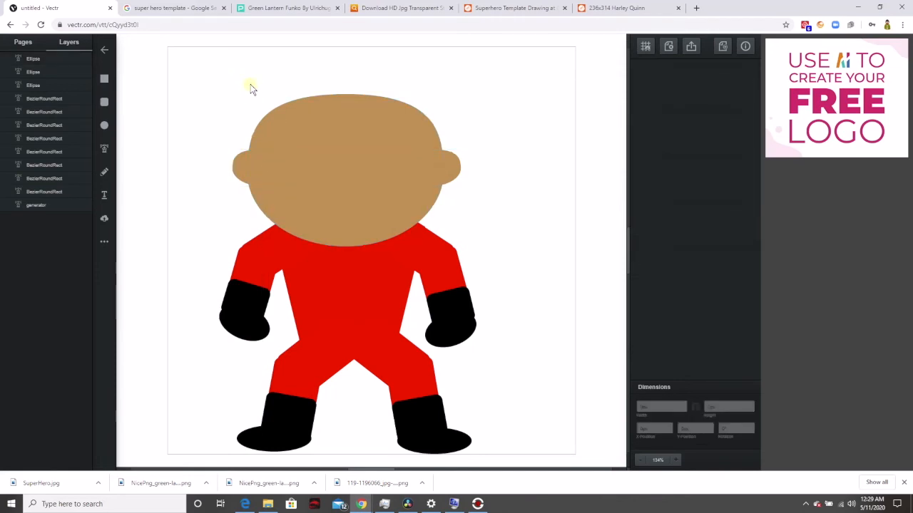
Sketch a freehand hair outline along the forehead and over the crown, spanning from ear to ear
{"action": "left_click", "coordinate": [103, 175]}
{"action": "left_click_drag", "start_coordinate": [250, 151], "coordinate": [262, 147]}
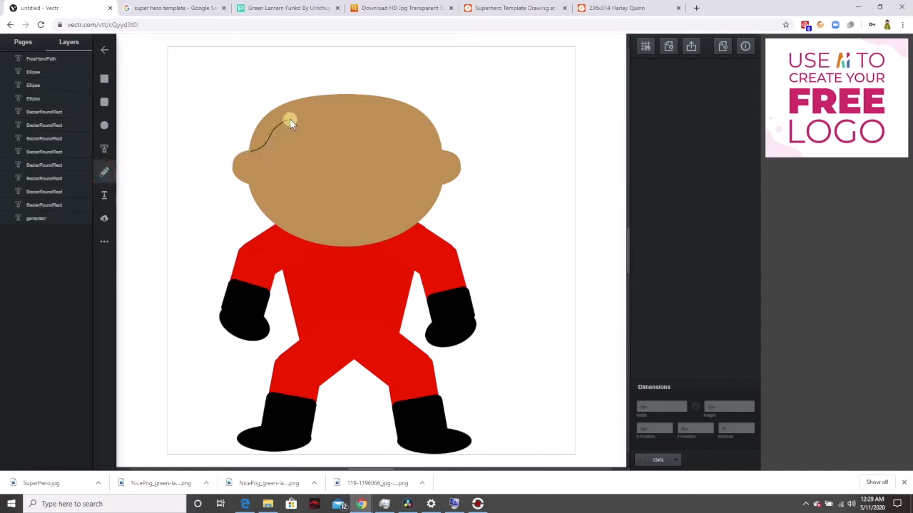
{"action": "left_click_drag", "start_coordinate": [338, 118], "coordinate": [414, 128]}
{"action": "mouse_move", "coordinate": [431, 106]}
{"action": "left_mouse_down"}
{"action": "mouse_move", "coordinate": [394, 89]}
{"action": "mouse_move", "coordinate": [316, 84]}
{"action": "left_mouse_up"}
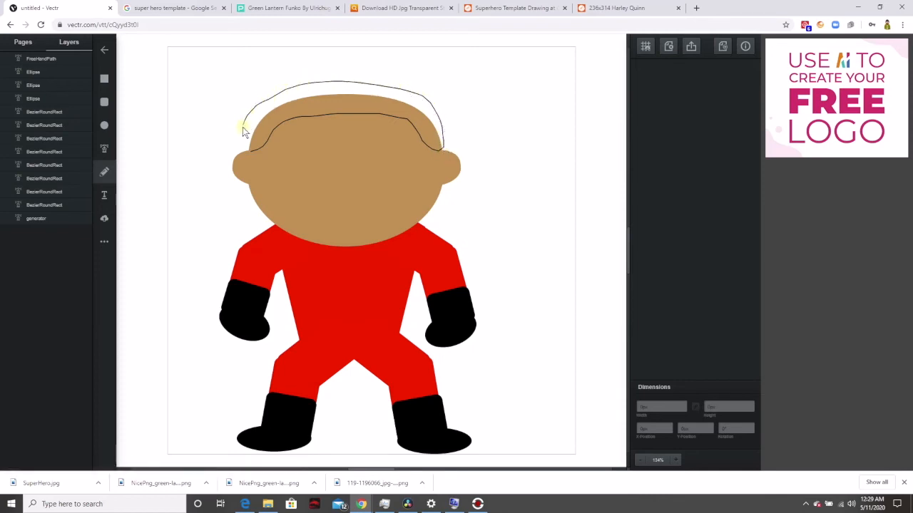
{"action": "left_click_drag", "start_coordinate": [249, 150], "coordinate": [247, 152]}
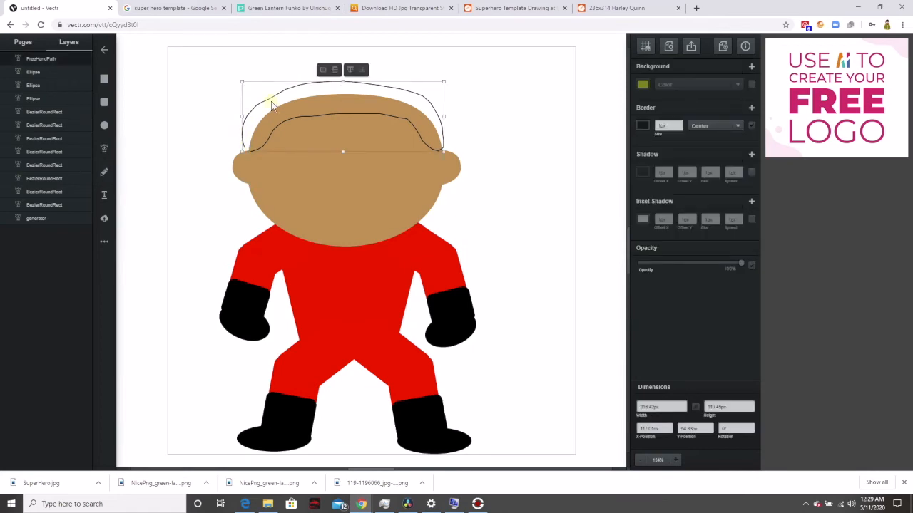
Fill the hair shape with black and pull its left edge slightly inward toward the head
{"action": "left_click", "coordinate": [641, 84]}
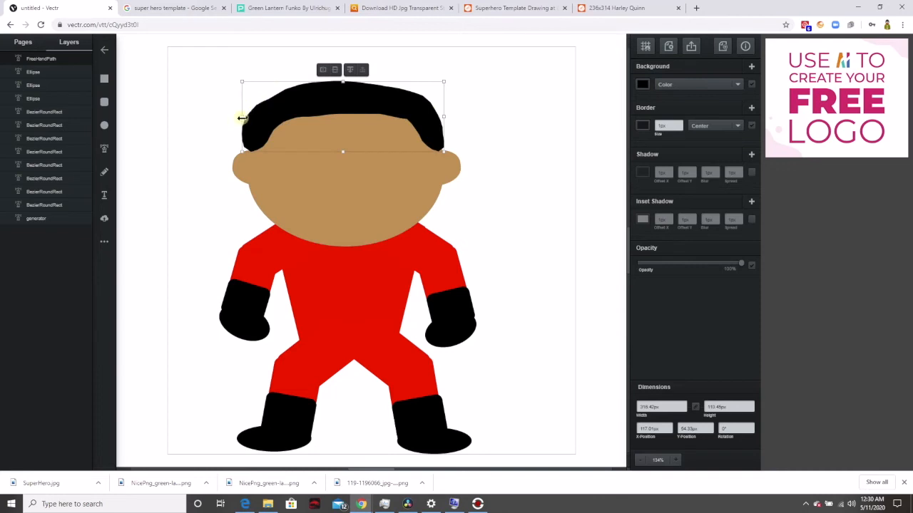
{"action": "left_click_drag", "start_coordinate": [243, 118], "coordinate": [245, 117]}
{"action": "left_click", "coordinate": [520, 99]}
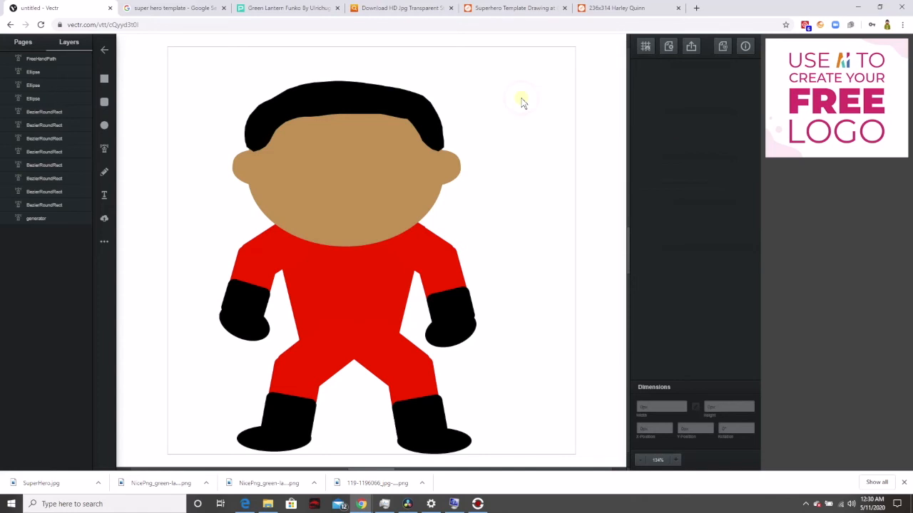
Draw a rounded rectangle about 131 by 85 px over the left half of the face and fill it with bright red
{"action": "left_click", "coordinate": [104, 102]}
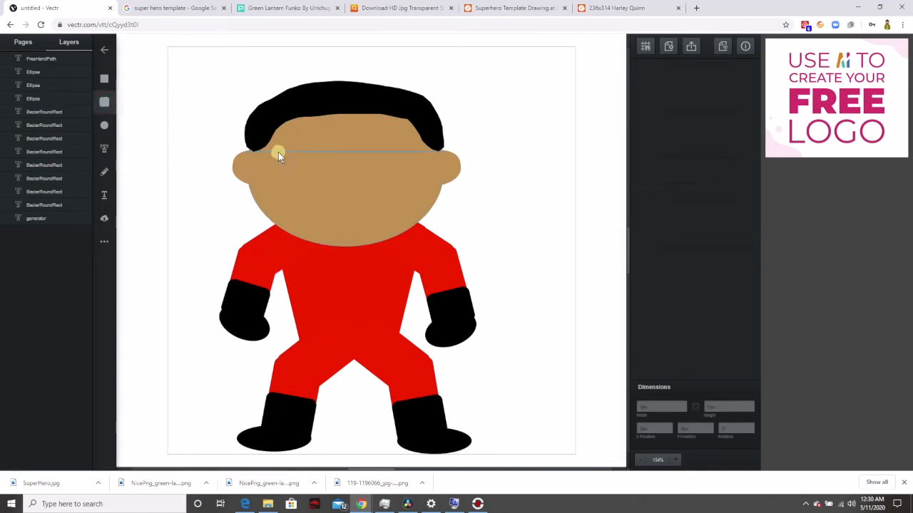
{"action": "mouse_move", "coordinate": [278, 150]}
{"action": "left_mouse_down"}
{"action": "mouse_move", "coordinate": [278, 166]}
{"action": "mouse_move", "coordinate": [327, 205]}
{"action": "mouse_move", "coordinate": [362, 203]}
{"action": "left_mouse_up"}
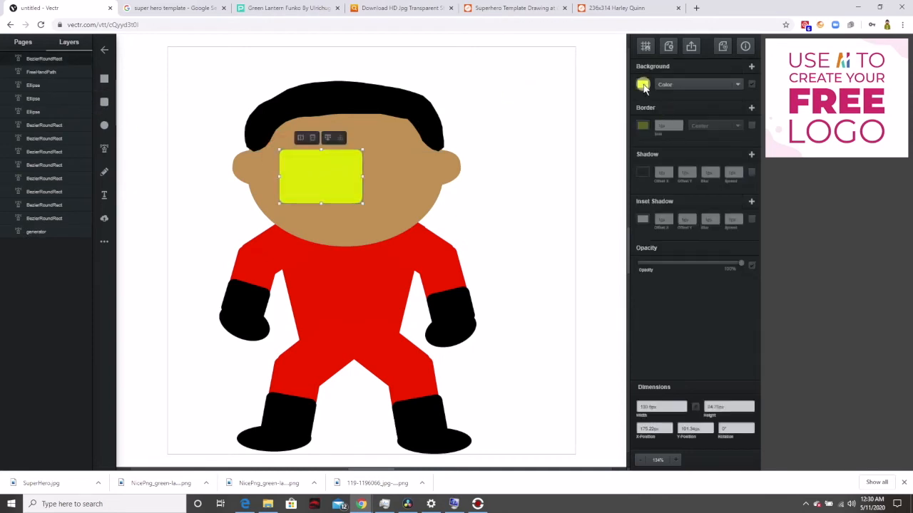
{"action": "left_click", "coordinate": [642, 84]}
{"action": "left_click", "coordinate": [622, 45]}
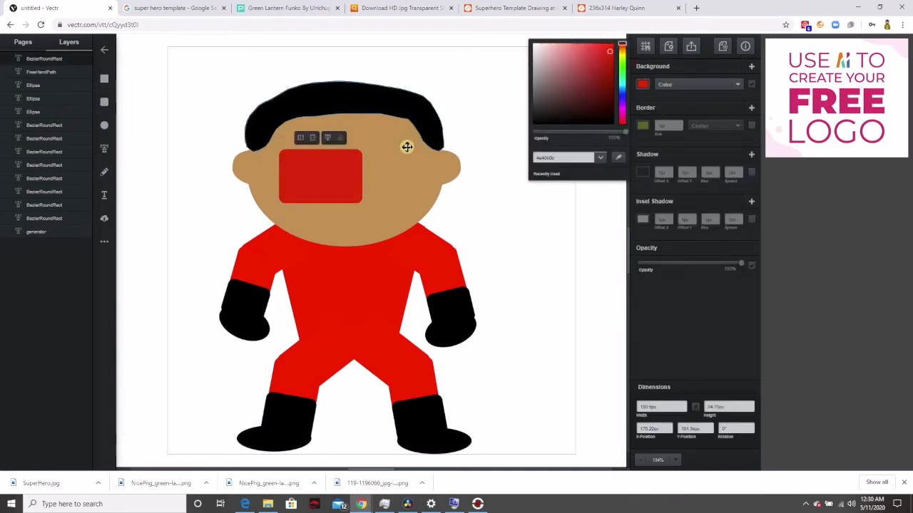
{"action": "left_click", "coordinate": [340, 178]}
{"action": "left_click", "coordinate": [642, 85]}
{"action": "left_click_drag", "start_coordinate": [611, 53], "coordinate": [613, 46]}
Widen the red rounded rectangle on the face to about 136 px and rotate it about 15° clockwise
{"action": "left_click", "coordinate": [331, 177]}
{"action": "left_click_drag", "start_coordinate": [360, 177], "coordinate": [364, 177]}
{"action": "left_click_drag", "start_coordinate": [368, 145], "coordinate": [373, 157]}
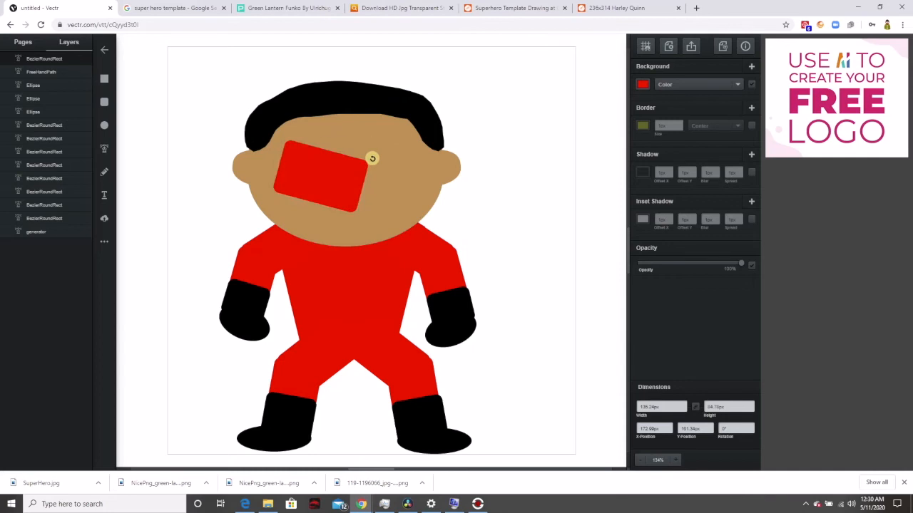
Duplicate the tilted red rectangle, flip the copy horizontally, and position both halves so they meet as a symmetrical V-shaped eye mask
{"action": "right_click", "coordinate": [328, 181]}
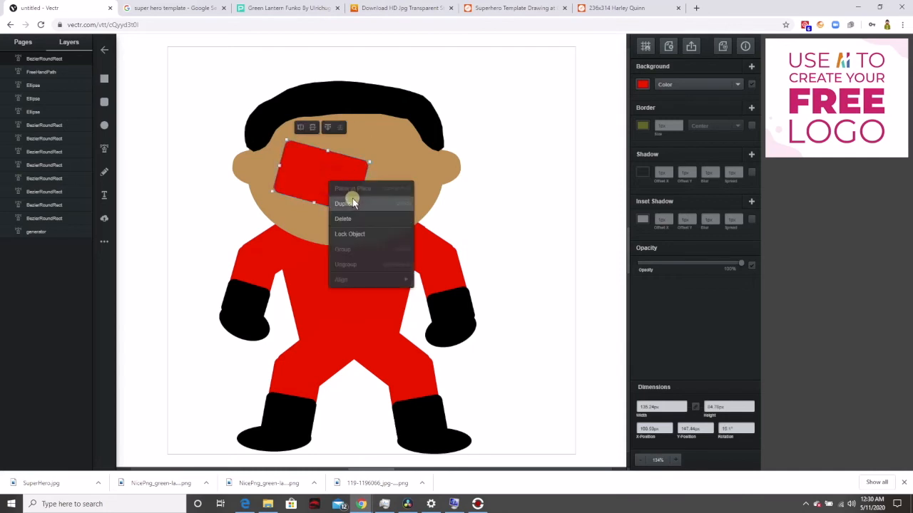
{"action": "left_click", "coordinate": [352, 198]}
{"action": "left_click", "coordinate": [307, 134]}
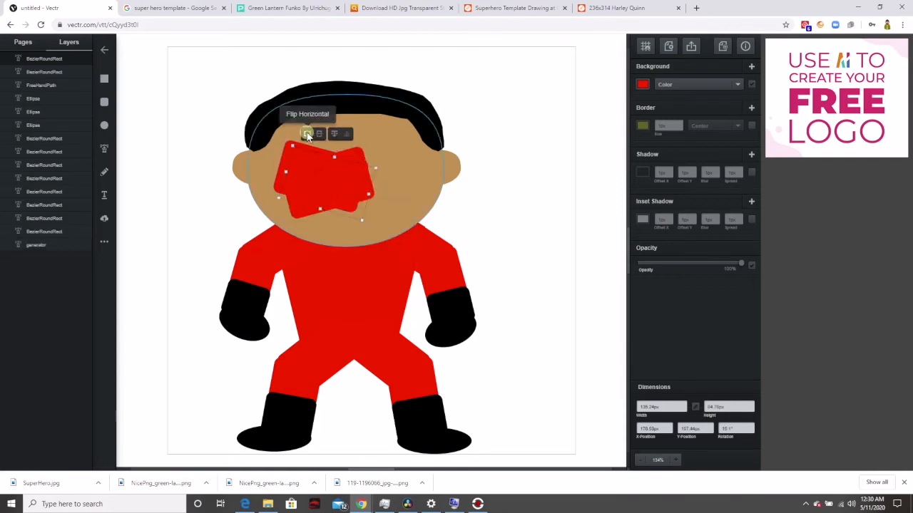
{"action": "left_click_drag", "start_coordinate": [322, 181], "coordinate": [302, 174]}
{"action": "left_click_drag", "start_coordinate": [378, 179], "coordinate": [375, 180]}
{"action": "left_click", "coordinate": [531, 68]}
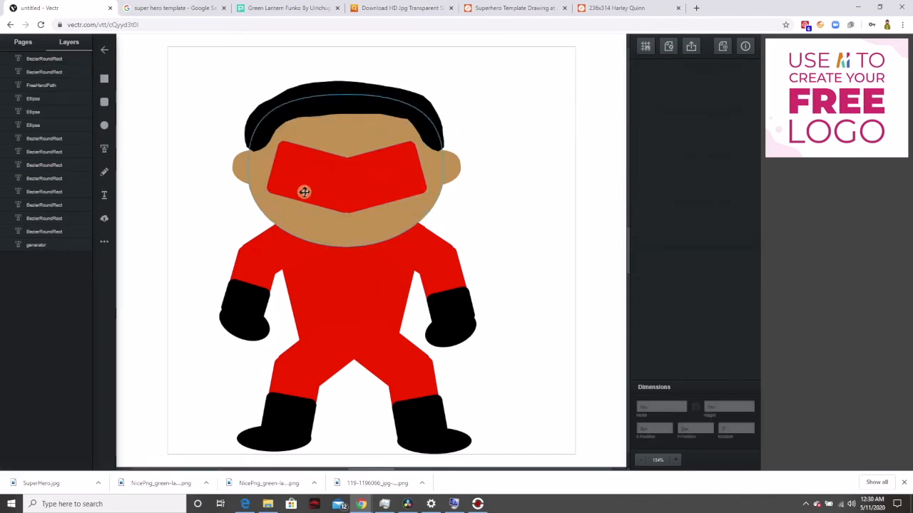
Draw a yellow ellipse eye about 50 by 47 px on the mask's left half and place a duplicate on its right half
{"action": "left_click", "coordinate": [105, 125]}
{"action": "left_click_drag", "start_coordinate": [291, 164], "coordinate": [324, 192]}
{"action": "right_click", "coordinate": [311, 177]}
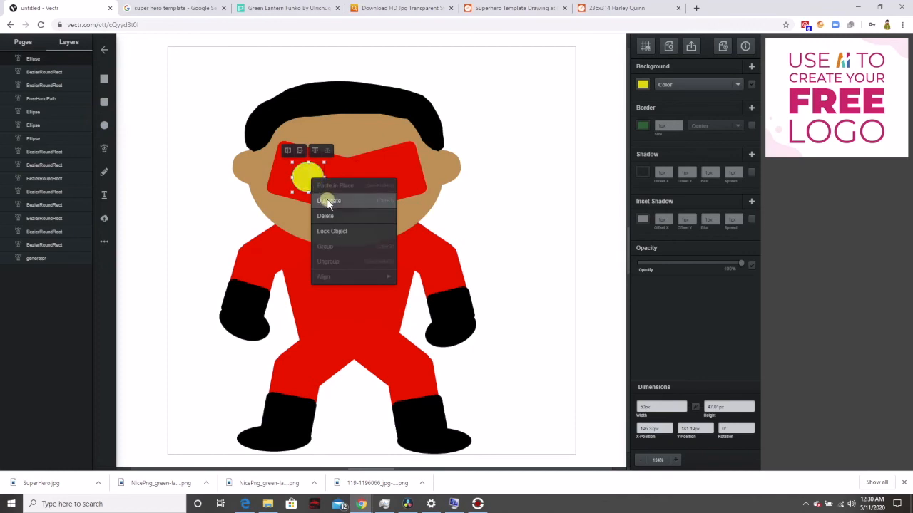
{"action": "left_click", "coordinate": [328, 202]}
{"action": "left_click_drag", "start_coordinate": [332, 185], "coordinate": [383, 178]}
{"action": "left_click_drag", "start_coordinate": [303, 177], "coordinate": [309, 177]}
{"action": "left_click_drag", "start_coordinate": [378, 179], "coordinate": [377, 177]}
{"action": "left_click", "coordinate": [492, 77]}
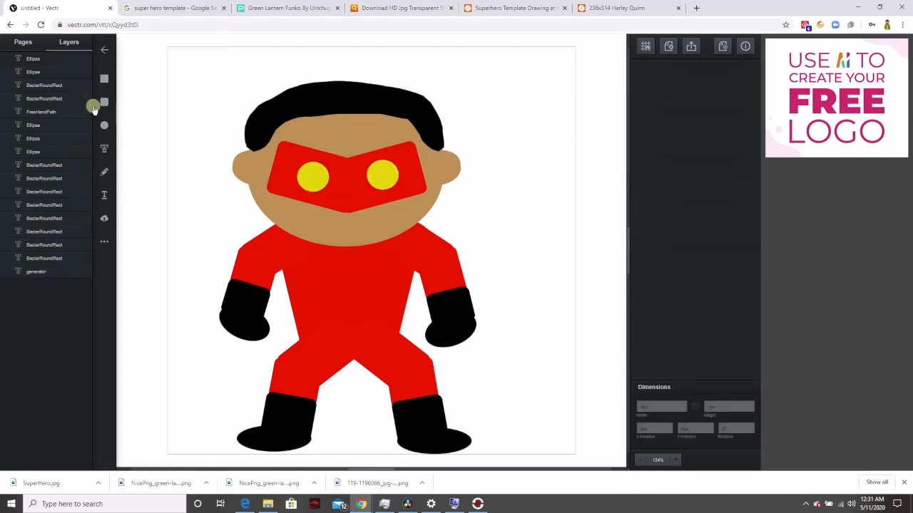
Draw a hexagon about 111 by 103 px in the middle of the chest and fill it with white
{"action": "left_click", "coordinate": [104, 242]}
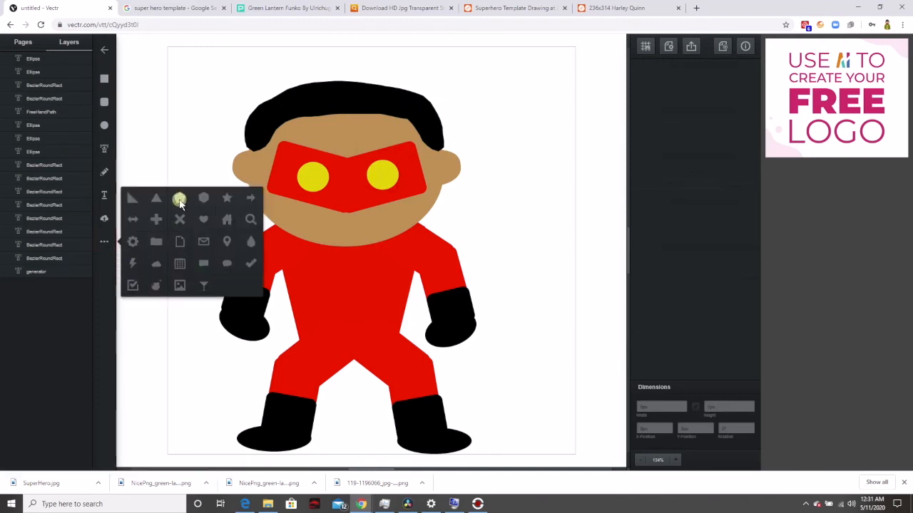
{"action": "left_click", "coordinate": [204, 197]}
{"action": "left_click_drag", "start_coordinate": [314, 262], "coordinate": [384, 327]}
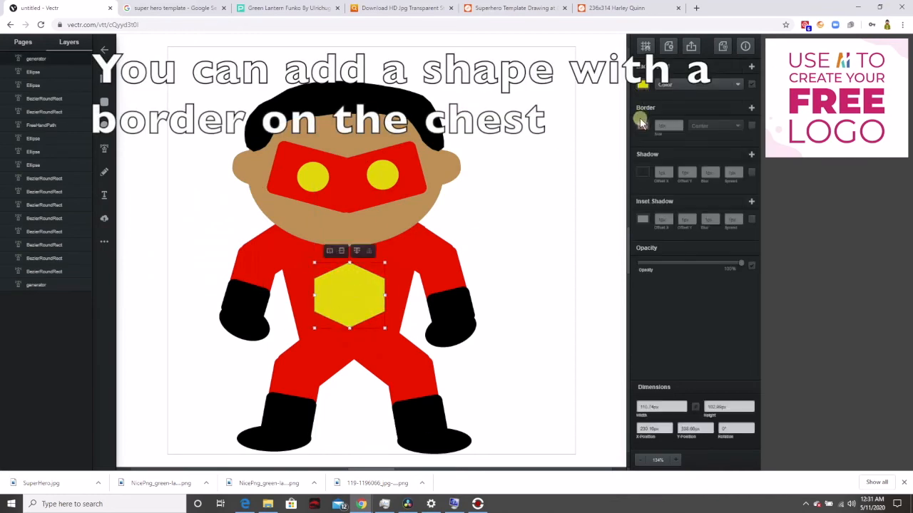
{"action": "left_click", "coordinate": [640, 85]}
{"action": "left_click_drag", "start_coordinate": [606, 48], "coordinate": [525, 47]}
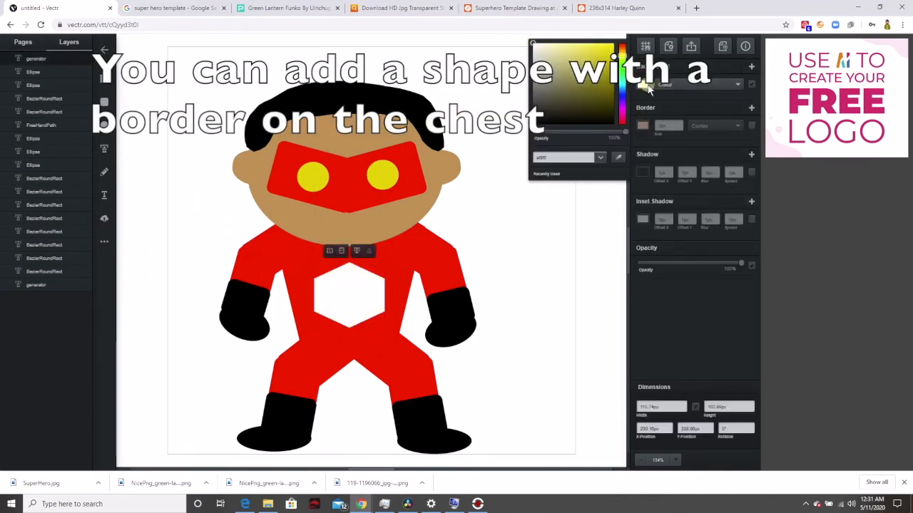
Give the chest hexagon a black border and thicken it by several pixels
{"action": "left_click", "coordinate": [642, 125]}
{"action": "left_click_drag", "start_coordinate": [563, 63], "coordinate": [533, 139]}
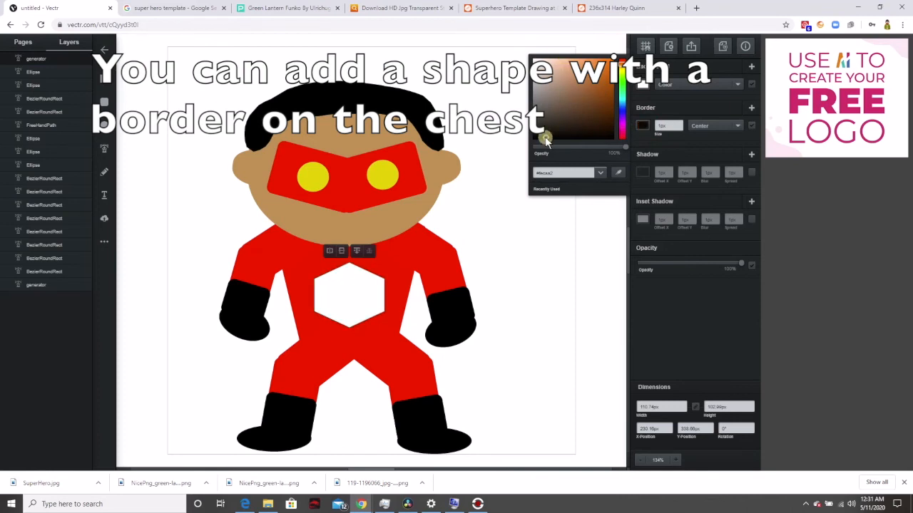
{"action": "left_click", "coordinate": [679, 124]}
{"action": "left_click", "coordinate": [679, 124]}
{"action": "left_click", "coordinate": [679, 124]}
{"action": "left_click", "coordinate": [678, 124]}
{"action": "left_click", "coordinate": [678, 124]}
{"action": "left_click", "coordinate": [537, 157]}
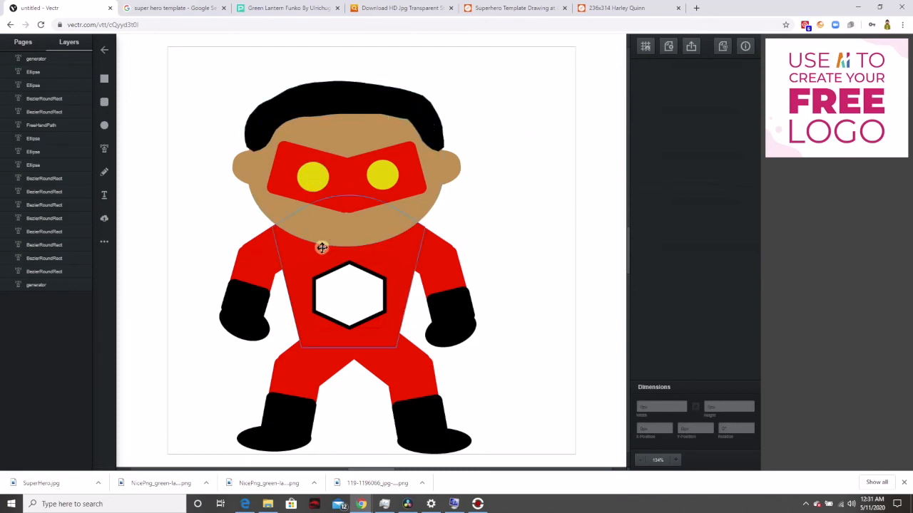
Add the letter V as text inside the chest hexagon, enlarge it to nearly fill the shape, and center it
{"action": "left_click", "coordinate": [104, 194]}
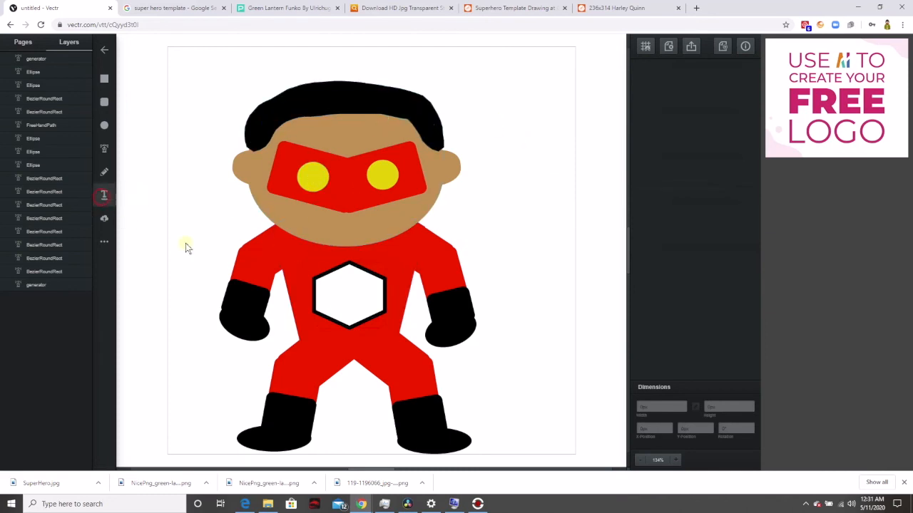
{"action": "left_click", "coordinate": [347, 307]}
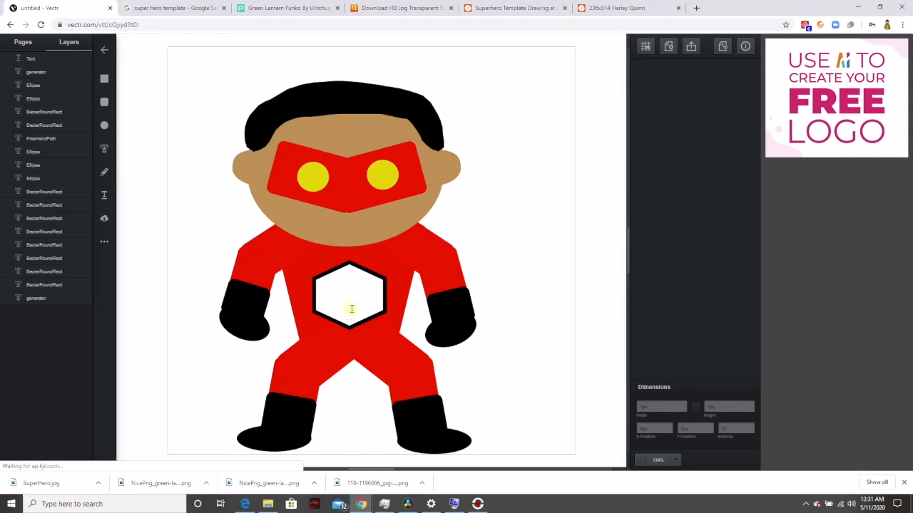
{"action": "left_click", "coordinate": [32, 58]}
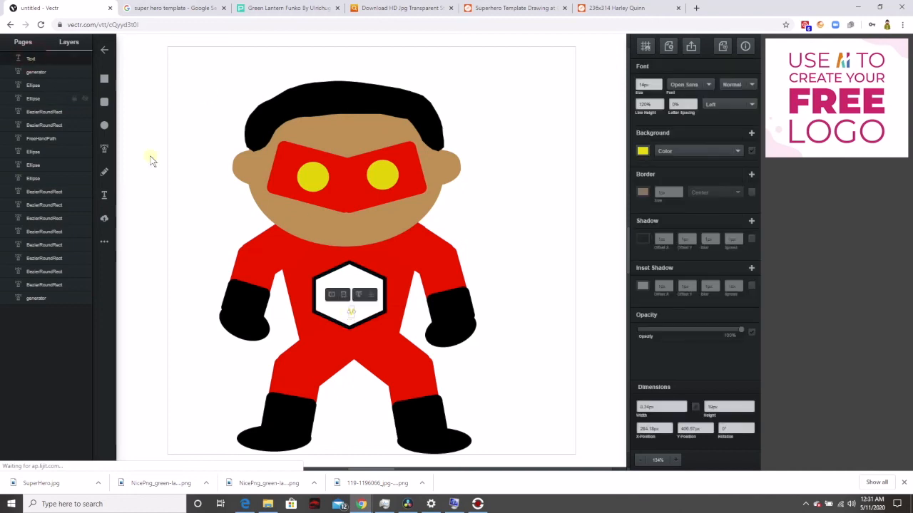
{"action": "left_click", "coordinate": [659, 83]}
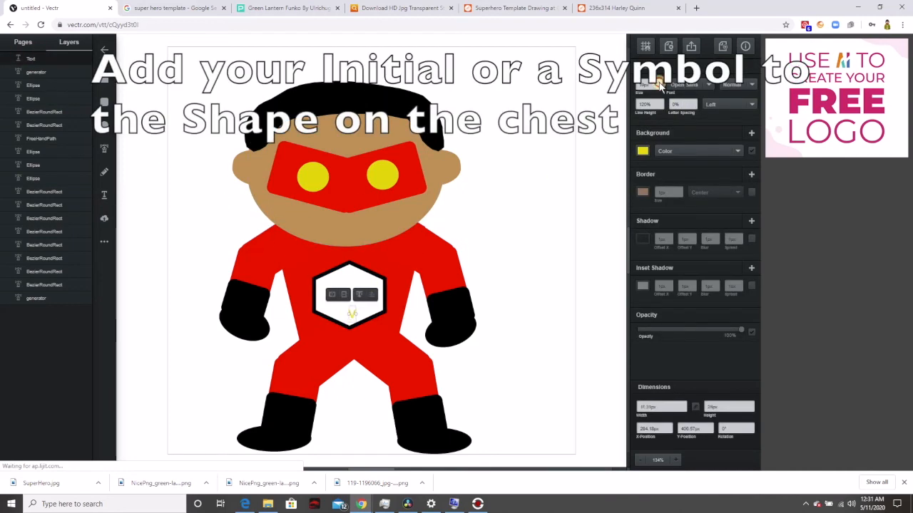
{"action": "mouse_move", "coordinate": [352, 320]}
{"action": "left_mouse_down"}
{"action": "mouse_move", "coordinate": [345, 297]}
{"action": "mouse_move", "coordinate": [365, 293]}
{"action": "mouse_move", "coordinate": [354, 303]}
{"action": "left_mouse_up"}
Change the chest letter's fill color from yellow to red
{"action": "left_click", "coordinate": [643, 151]}
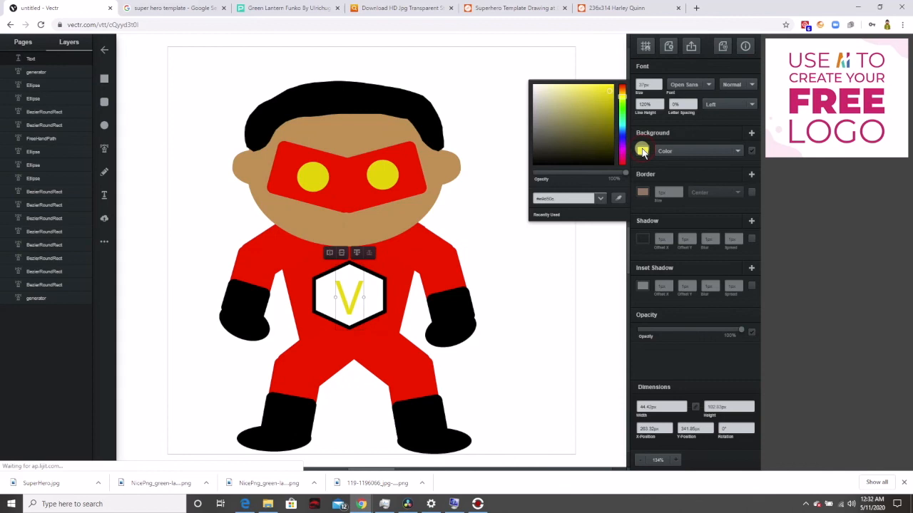
{"action": "left_click_drag", "start_coordinate": [621, 98], "coordinate": [620, 86]}
{"action": "left_click", "coordinate": [495, 60]}
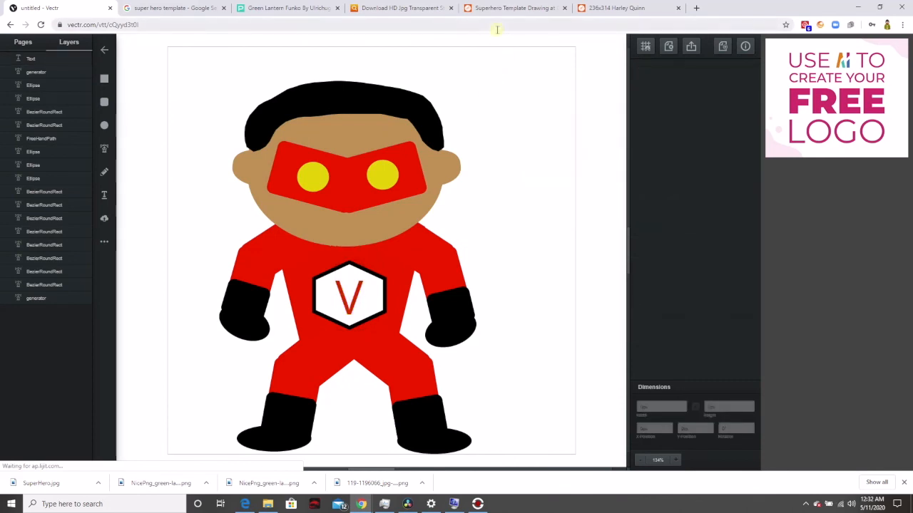
{"action": "left_click", "coordinate": [36, 59]}
{"action": "left_click", "coordinate": [459, 69]}
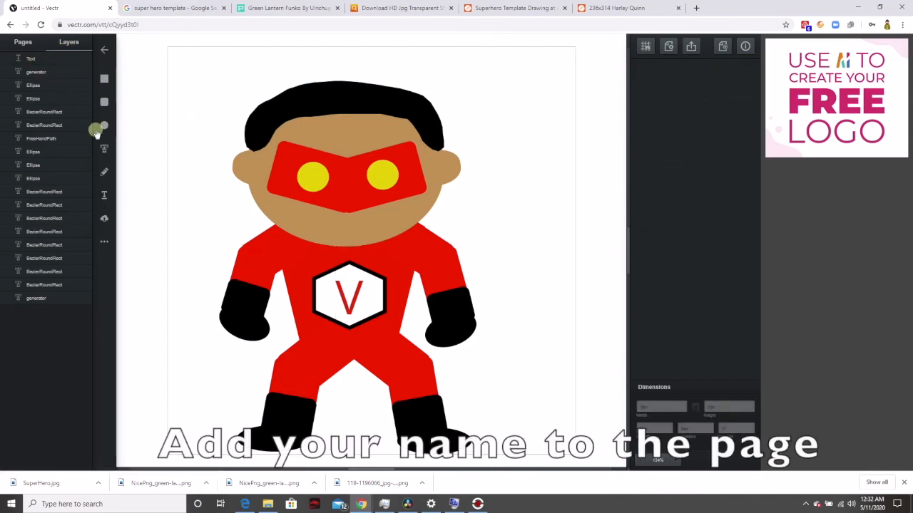
Add the creator's name as yellow text to the upper right of the character's head and enlarge it
{"action": "left_click", "coordinate": [104, 194]}
{"action": "left_click", "coordinate": [457, 69]}
{"action": "type", "text": "V"}
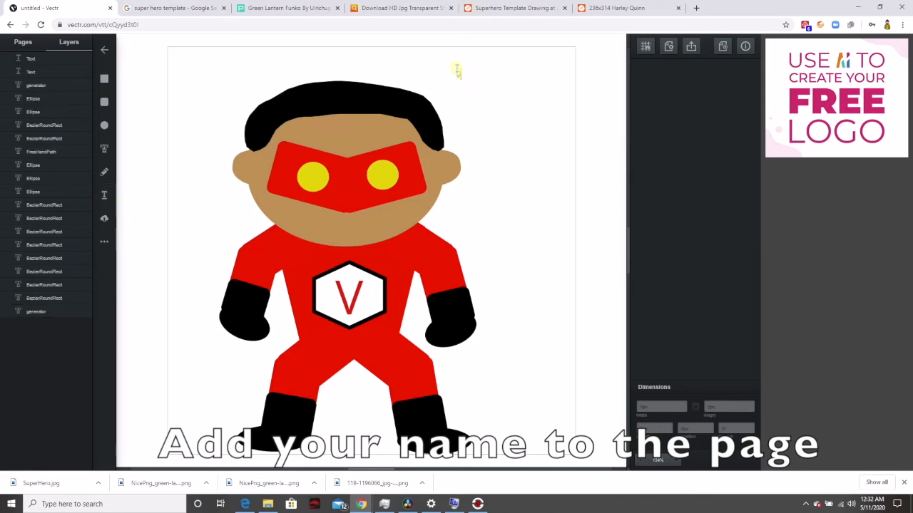
{"action": "left_click", "coordinate": [463, 75]}
{"action": "left_click", "coordinate": [29, 59]}
{"action": "left_click_drag", "start_coordinate": [492, 76], "coordinate": [526, 75]}
{"action": "left_click", "coordinate": [598, 239]}
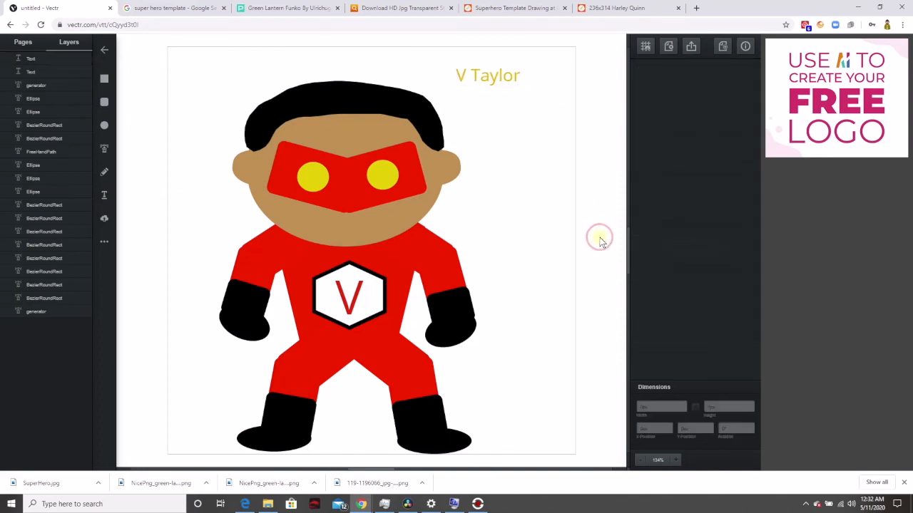
Rename the file as "Super" followed directly by the creator's surname, and save the file name
{"action": "left_click", "coordinate": [668, 47]}
{"action": "left_click", "coordinate": [660, 74]}
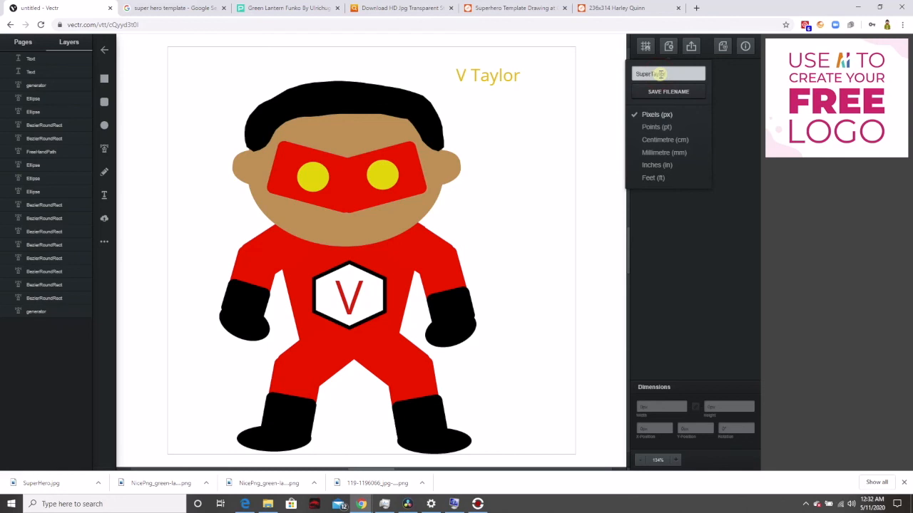
{"action": "left_click", "coordinate": [666, 92]}
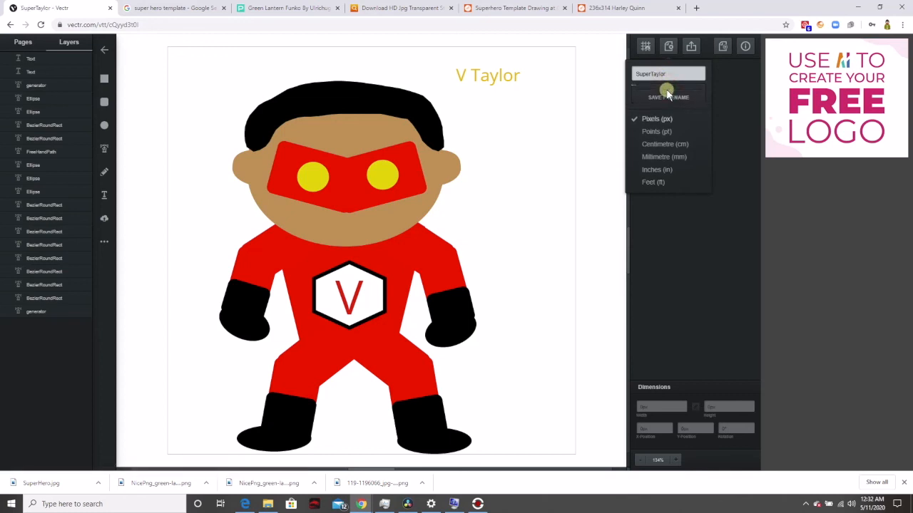
Open the export preview and set the page export to jpg format with a width of 840 px
{"action": "left_click", "coordinate": [691, 46]}
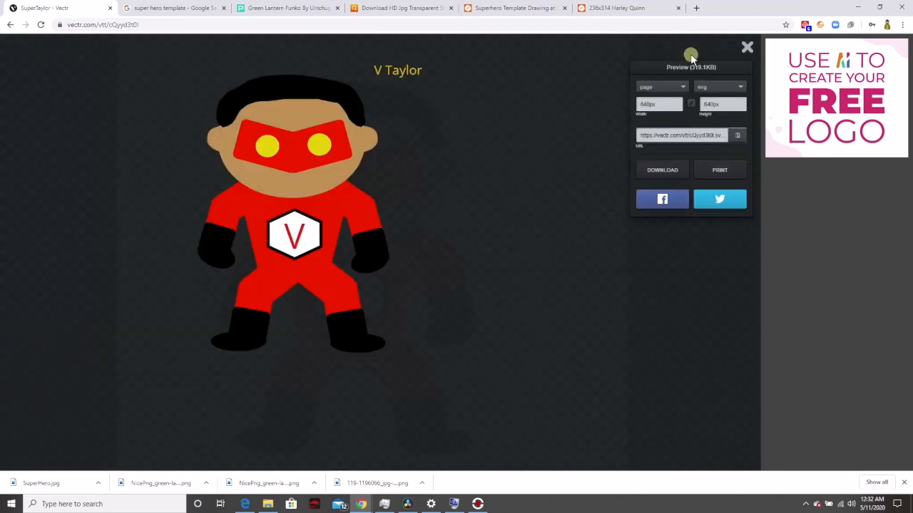
{"action": "left_click", "coordinate": [740, 87]}
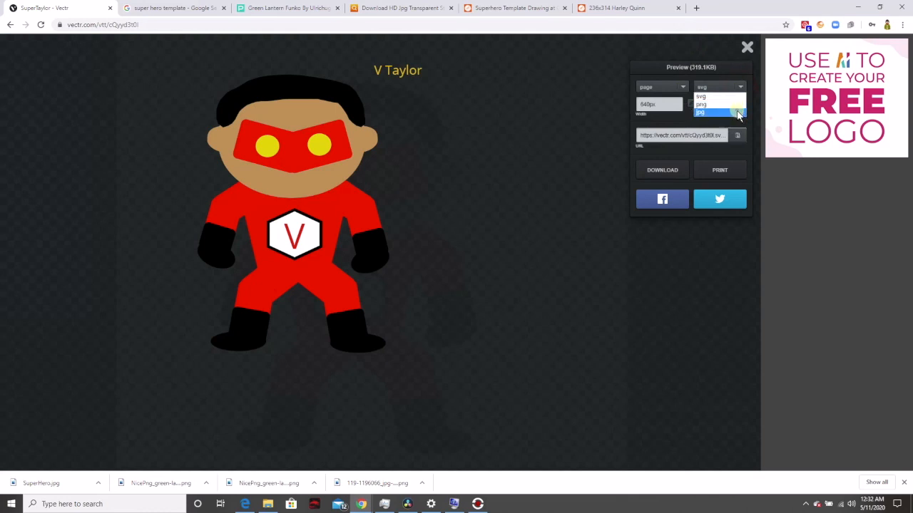
{"action": "left_click", "coordinate": [738, 115]}
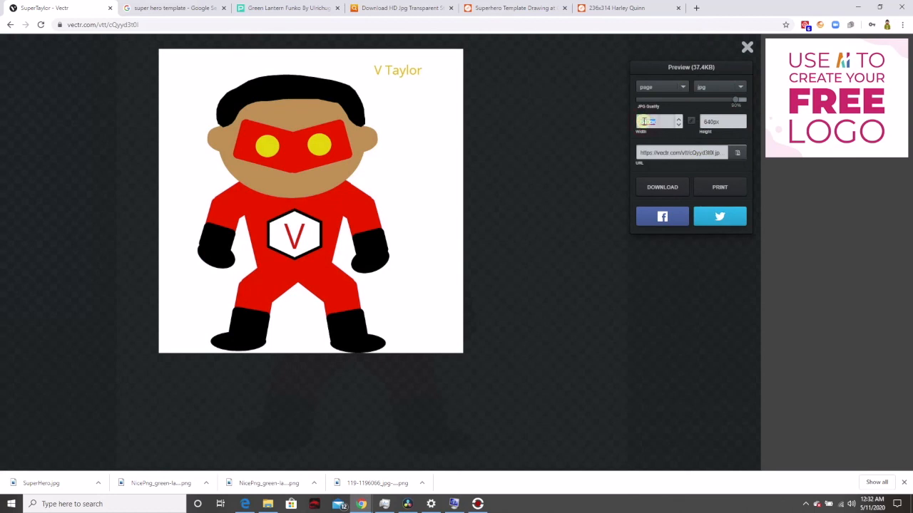
{"action": "type", "text": "8"}
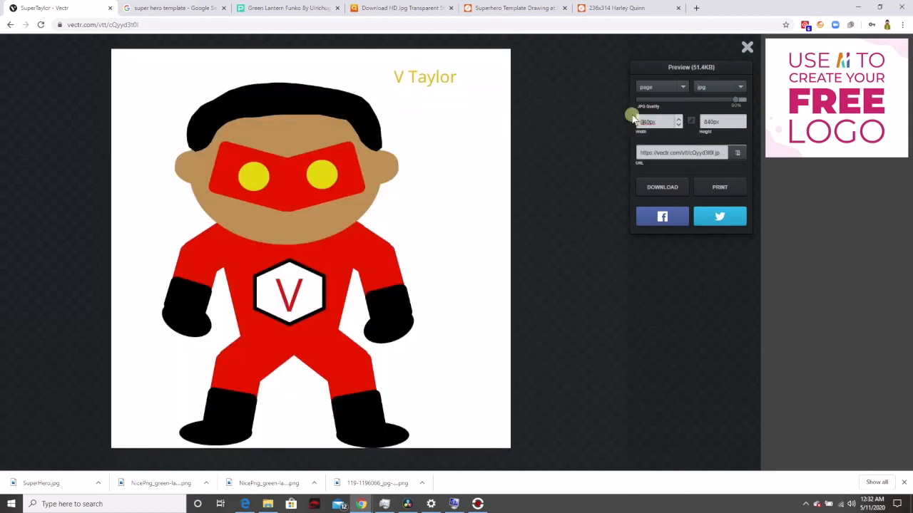
{"action": "left_click", "coordinate": [609, 198]}
Save the exported preview image to the Downloads folder as SuperHero1.jpg
{"action": "right_click", "coordinate": [474, 236]}
{"action": "left_click", "coordinate": [503, 254]}
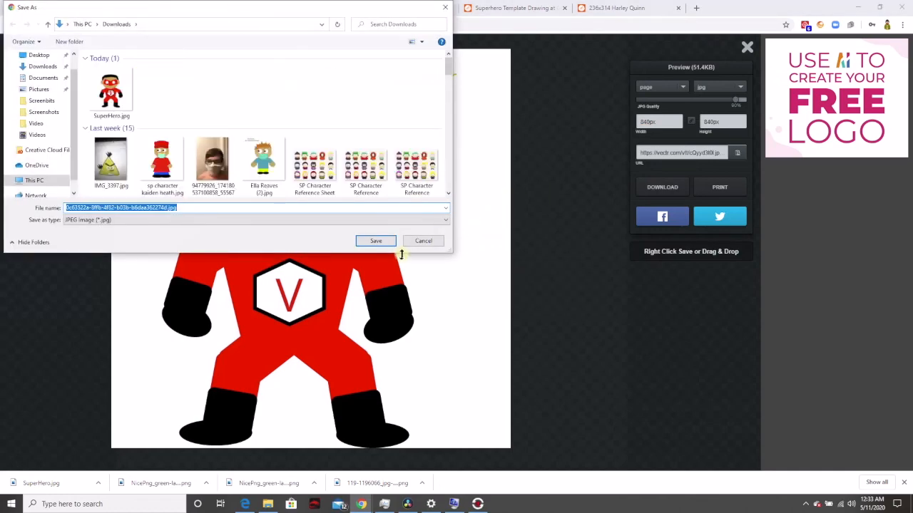
{"action": "left_click", "coordinate": [110, 90]}
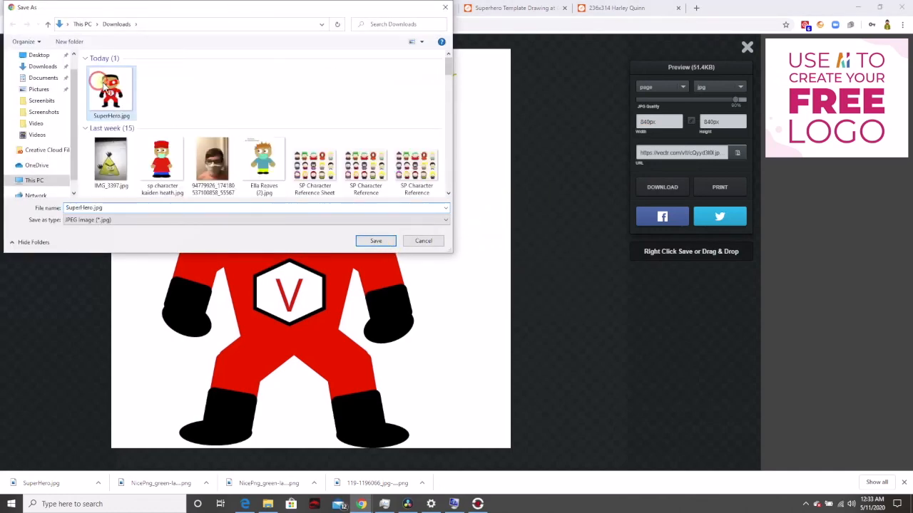
{"action": "left_click", "coordinate": [92, 209]}
{"action": "left_click", "coordinate": [93, 208]}
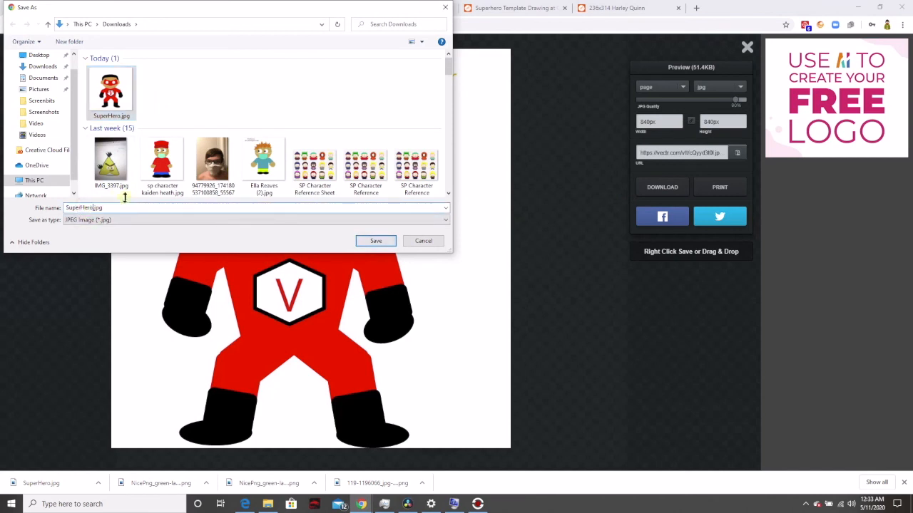
{"action": "type", "text": "1"}
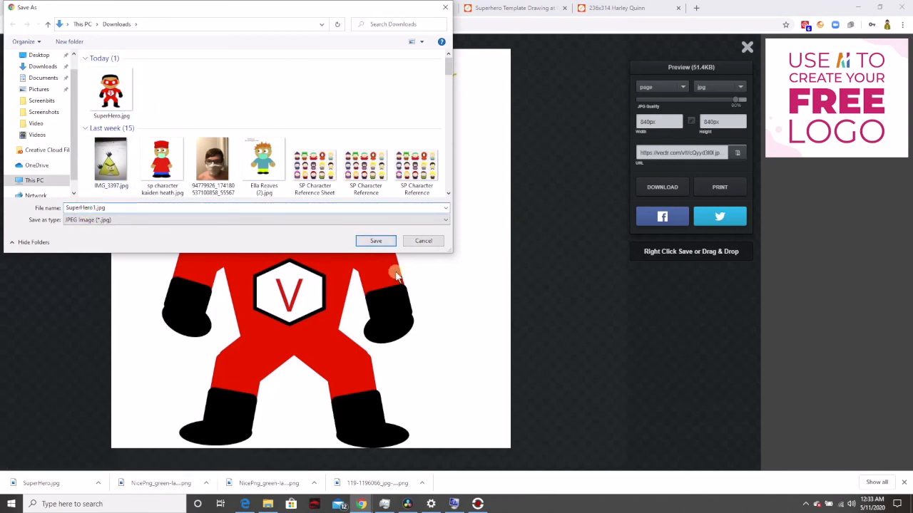
{"action": "left_click", "coordinate": [375, 239]}
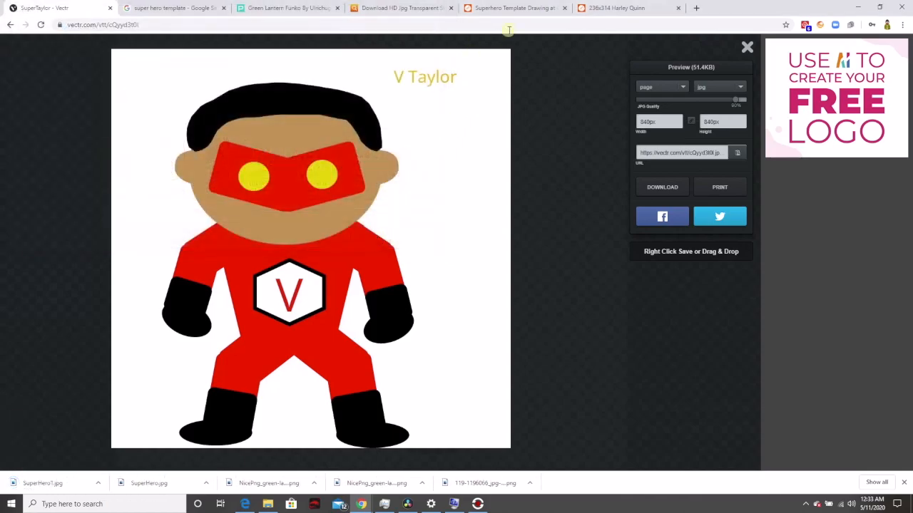